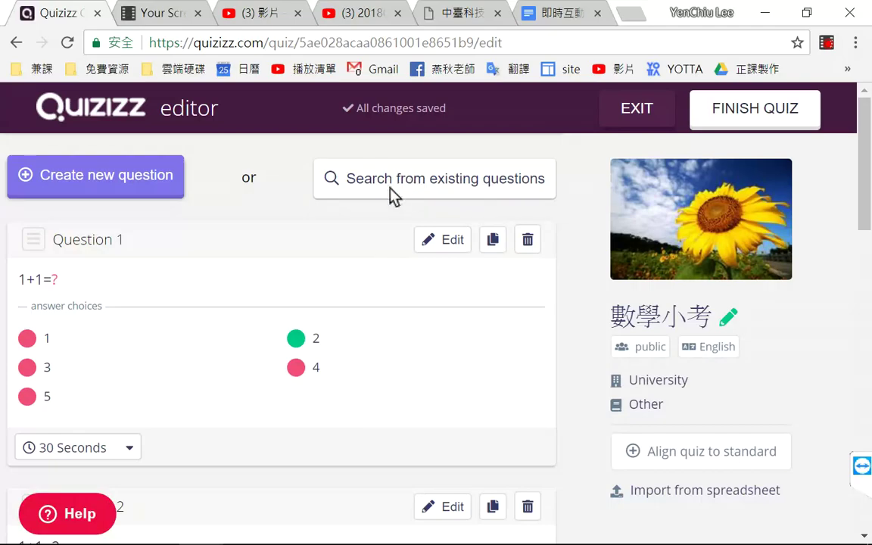
Step: Search existing questions for 數學 and browse the matching quizzes like 數學, 數學02 and 數學01
left_click(367, 182)
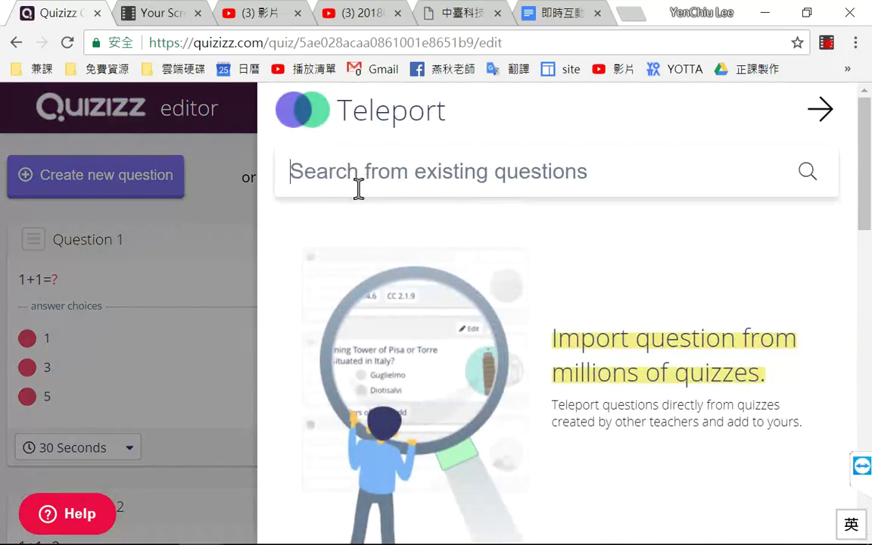
type("lvo")
key("BackSpace")
key("BackSpace")
key("BackSpace")
type("lvo")
key("BackSpace")
key("BackSpace")
key("BackSpace")
type("數")
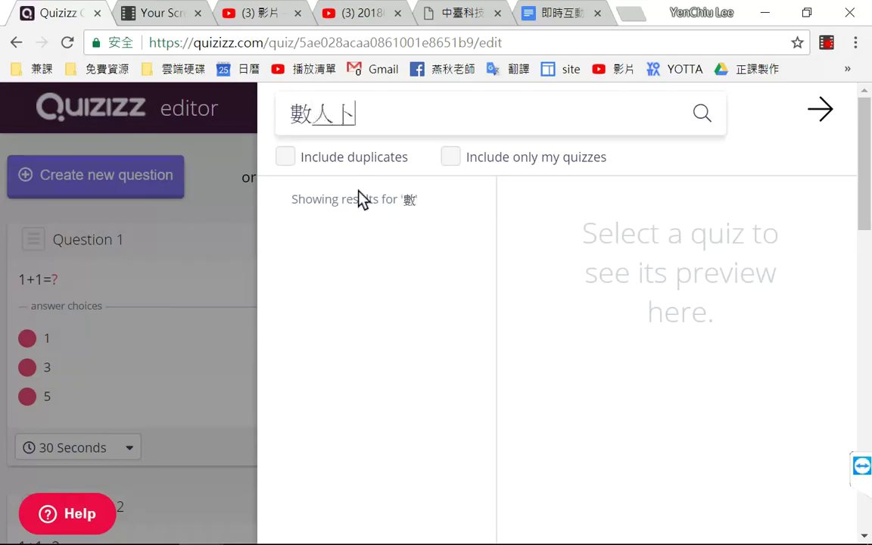
type("學")
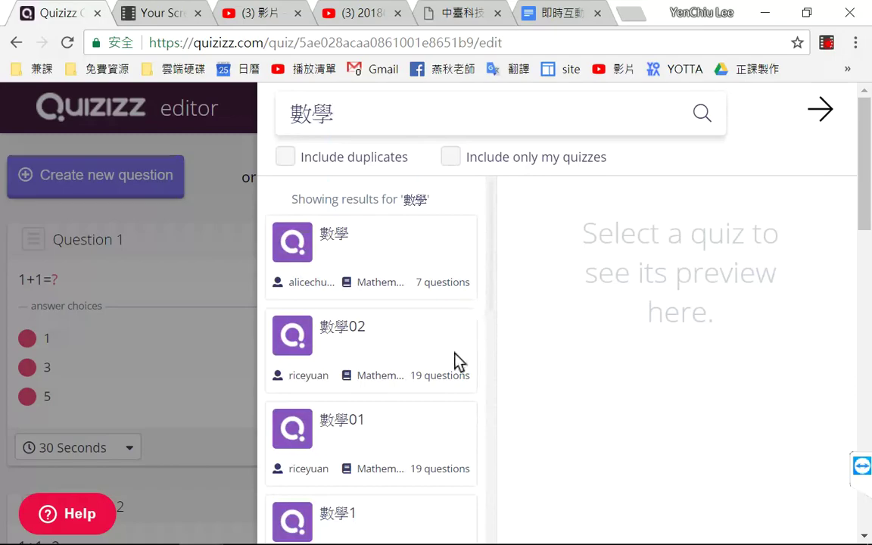
left_click_drag(491, 218, 485, 496)
scroll(485, 496, "down", 3)
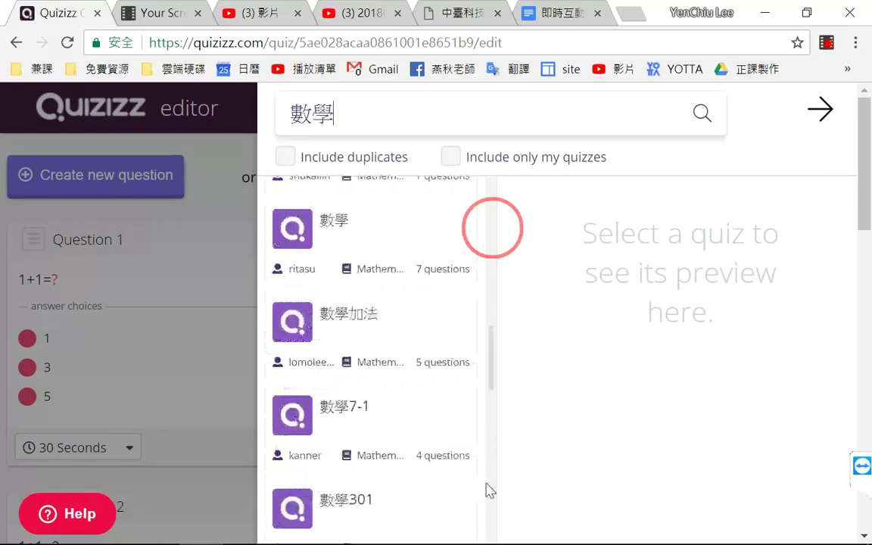
scroll(490, 409, "up", 6)
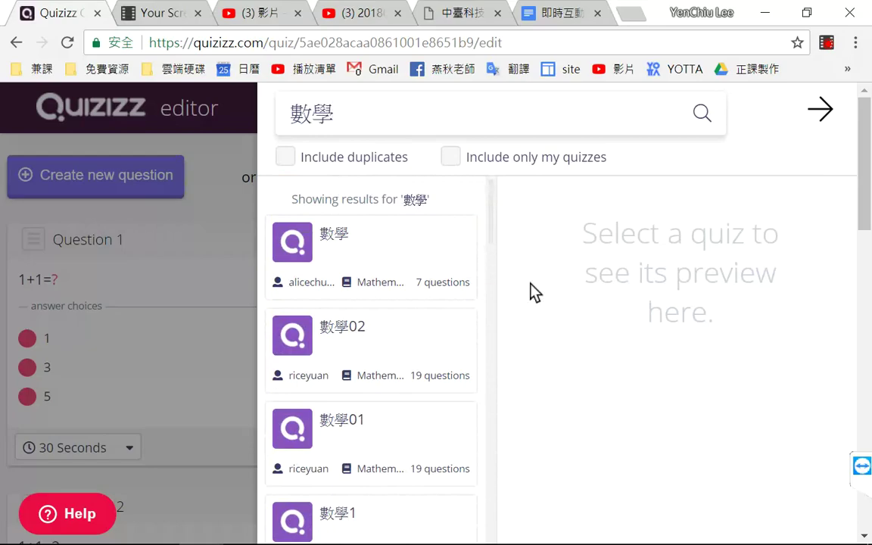
Step: Preview the first 數學 quiz and add its 5+5 question to the quiz
left_click(370, 252)
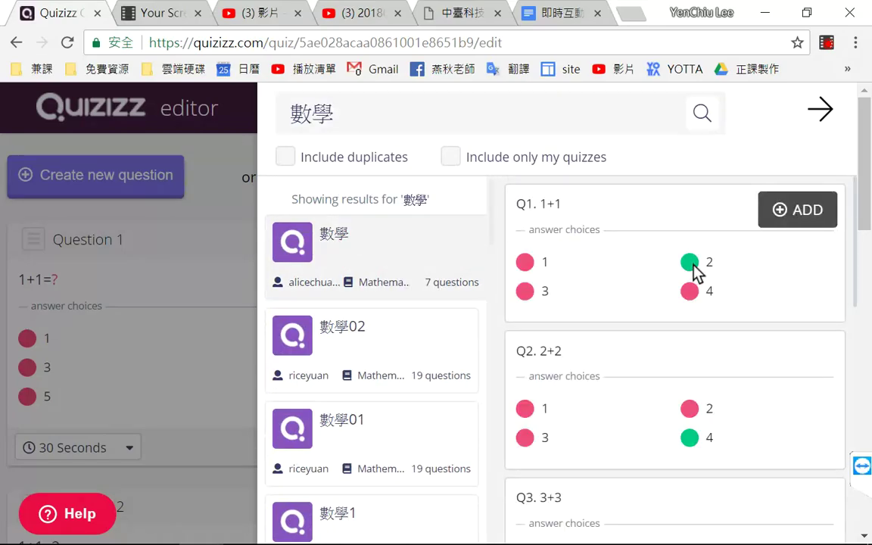
left_click_drag(857, 239, 827, 442)
mouse_move(750, 267)
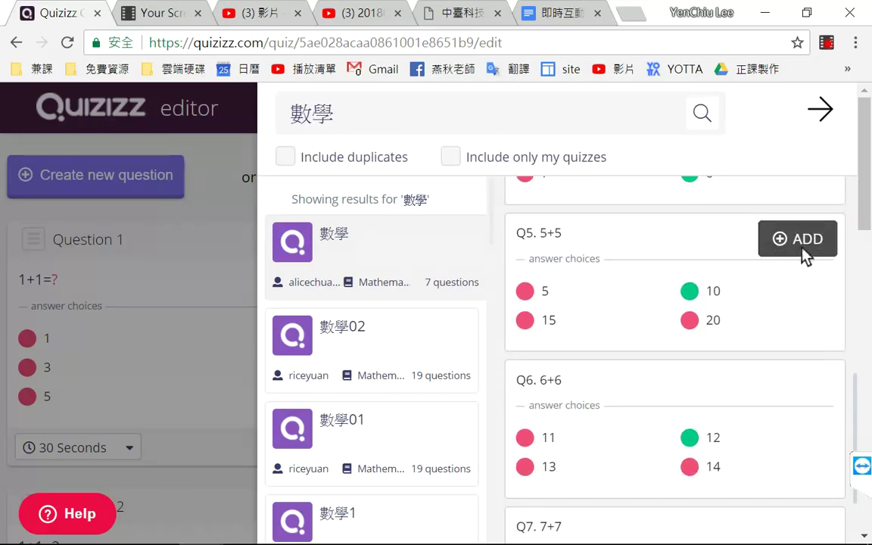
left_click(785, 238)
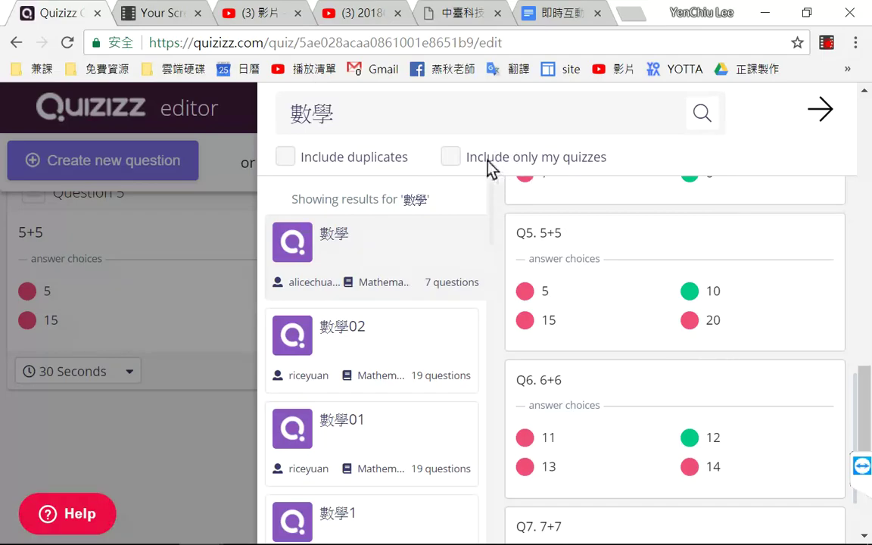
Step: Limit the search to my own quizzes, then close the Teleport panel
left_click(452, 159)
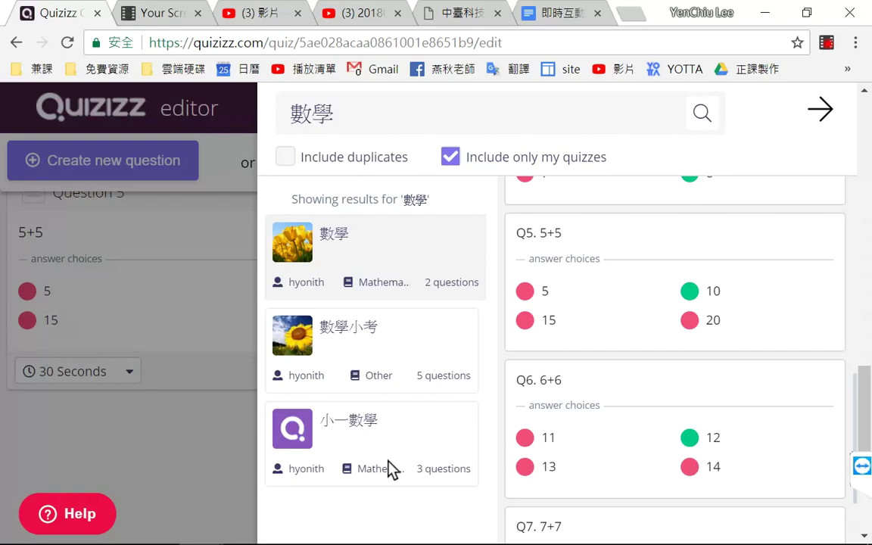
left_click(823, 115)
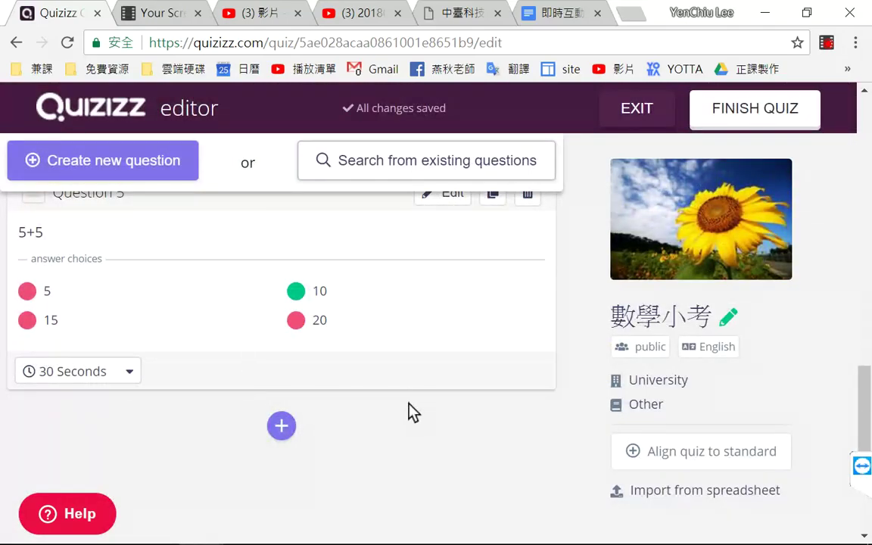
Step: Finish the 數學小考 quiz and dismiss the side menu to see its page
left_click(758, 112)
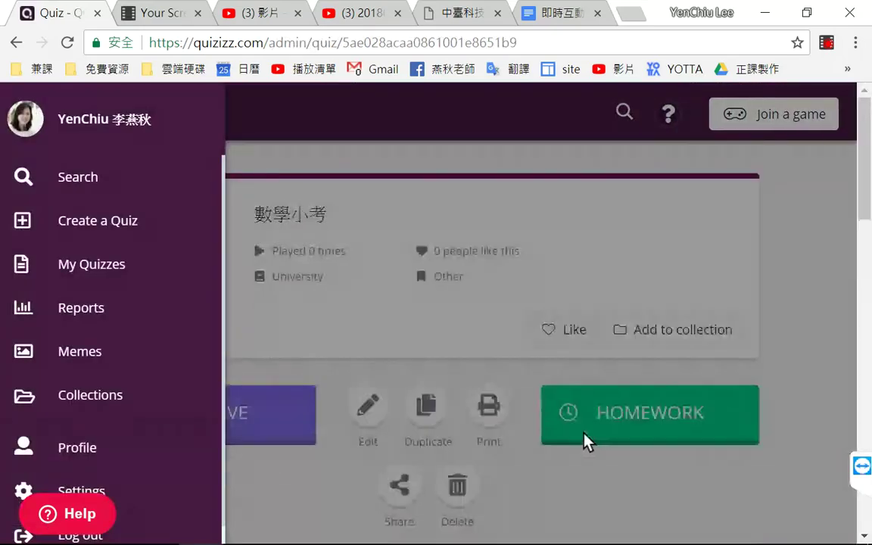
left_click(815, 197)
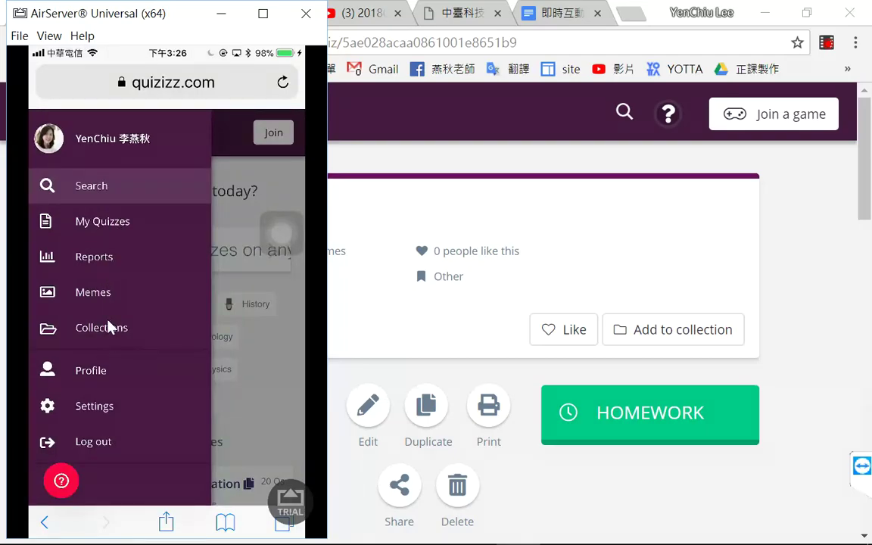
Step: Show My Quizzes on the mirrored phone, move the AssistiveTouch button, and toggle Action Center
left_click(103, 221)
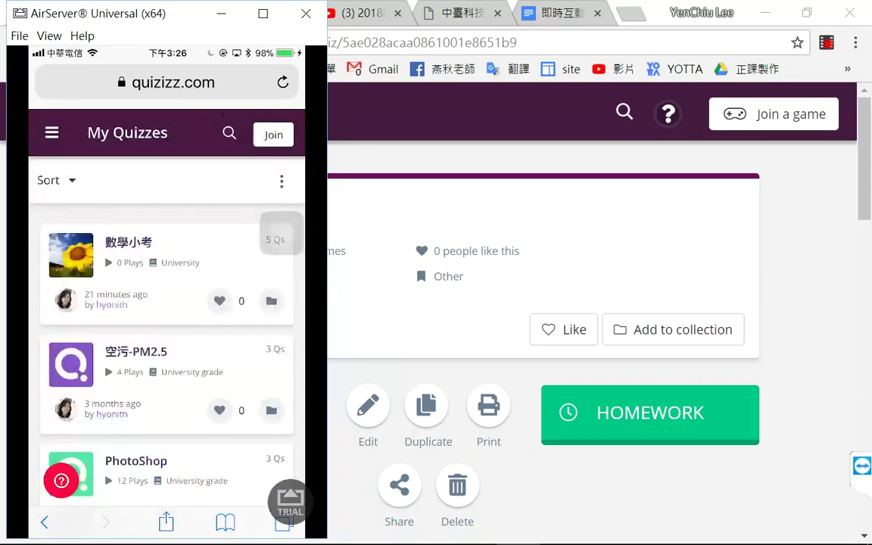
left_click_drag(281, 233, 281, 114)
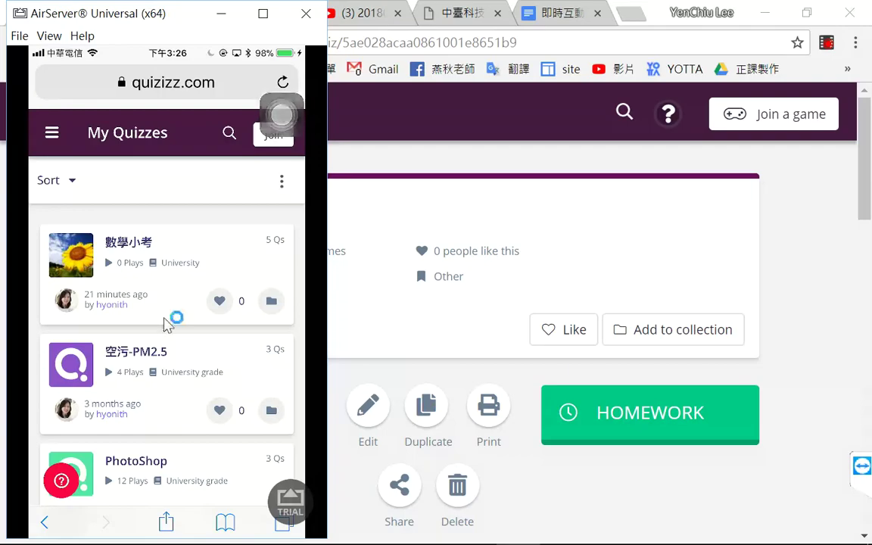
key("super+a")
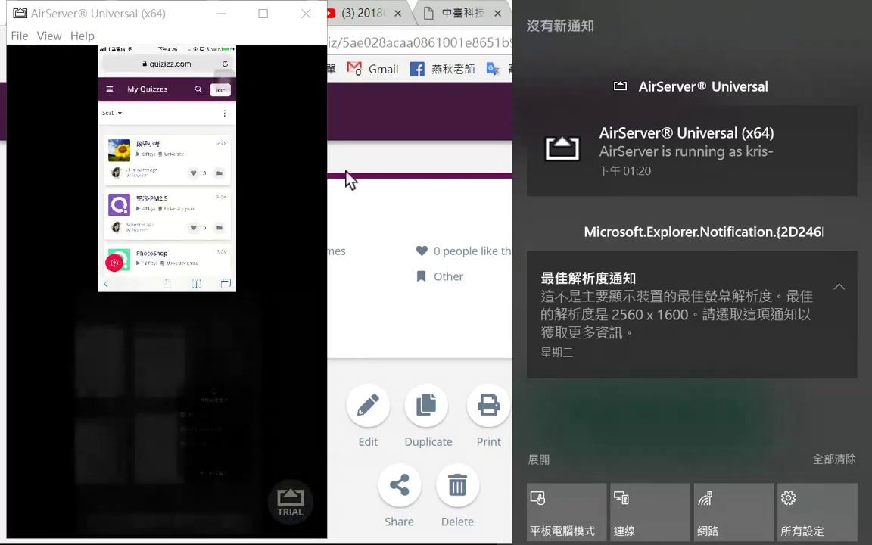
left_click(175, 16)
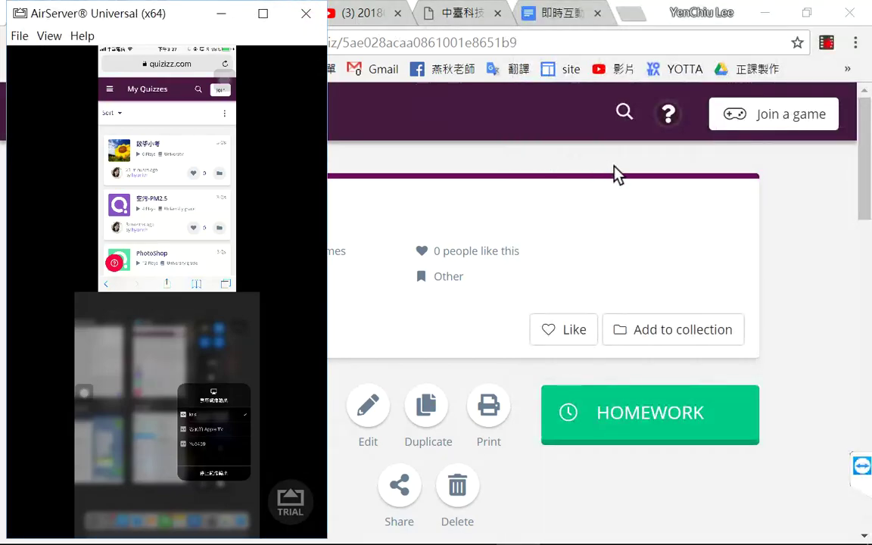
Step: Maximize AirServer, start Create a Quiz on the iPad, then minimize the mirror
left_click(264, 15)
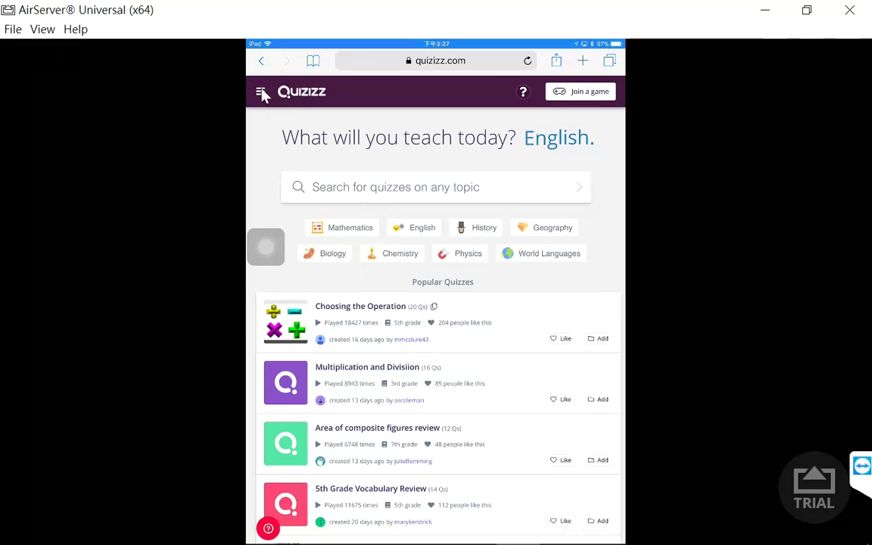
left_click(261, 92)
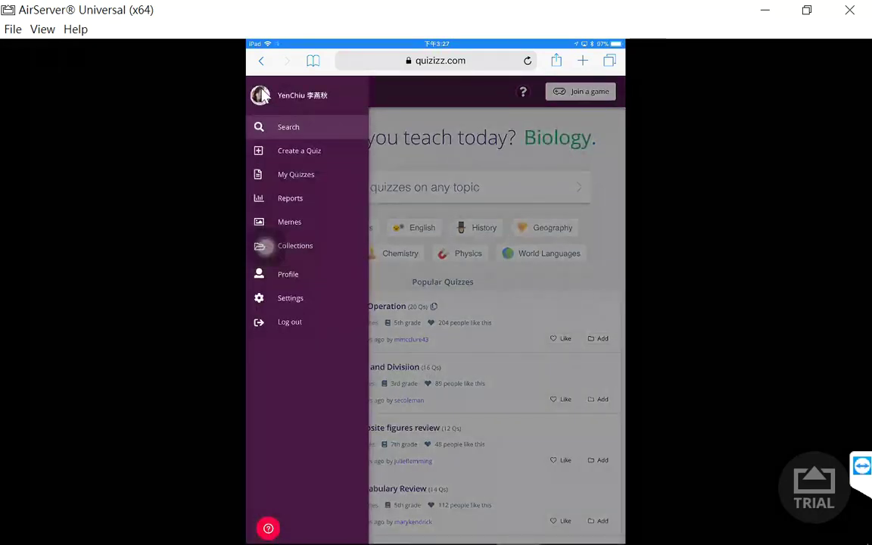
left_click(311, 160)
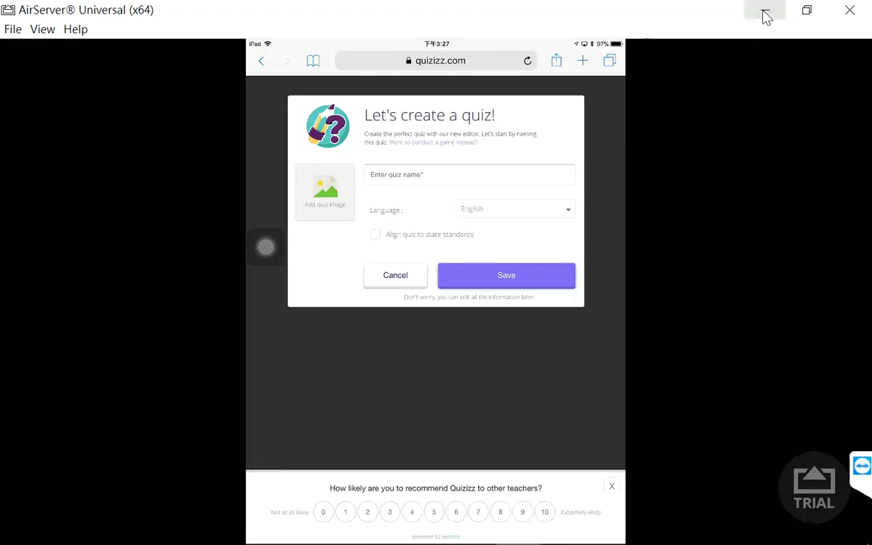
left_click(765, 11)
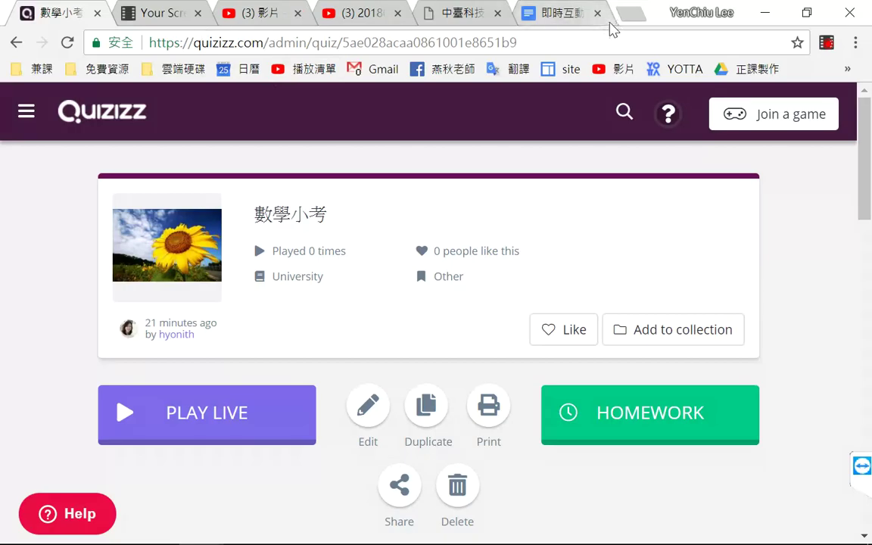
Step: Search Google for 'quizizz' in a new tab and scroll through the results
left_click(634, 15)
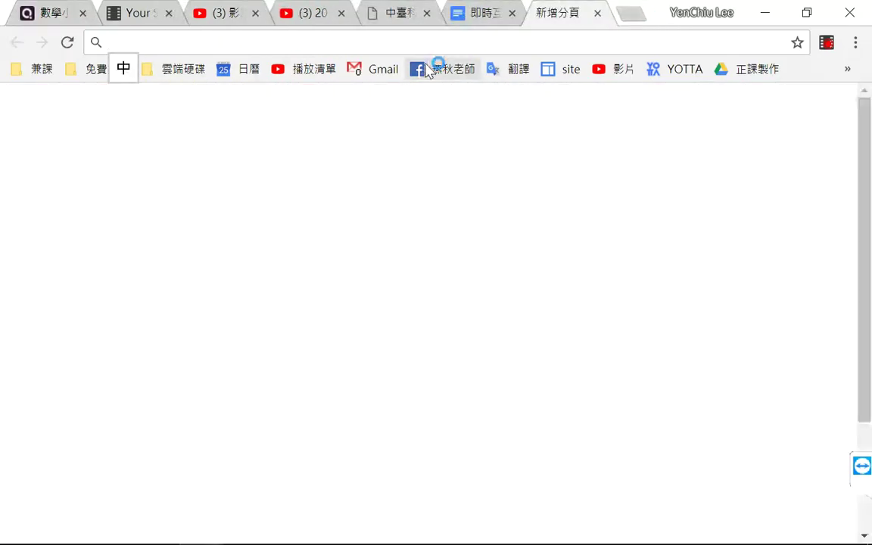
type("qu")
key("Escape")
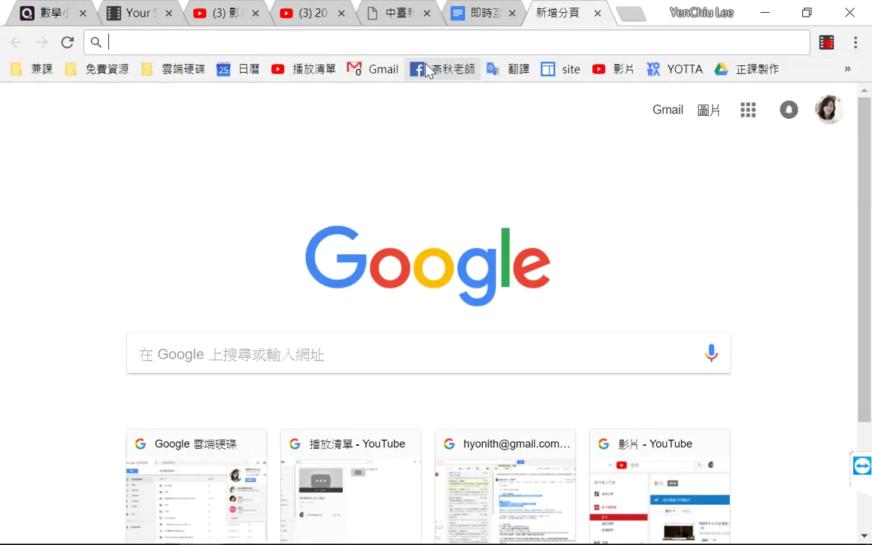
type("quizizz")
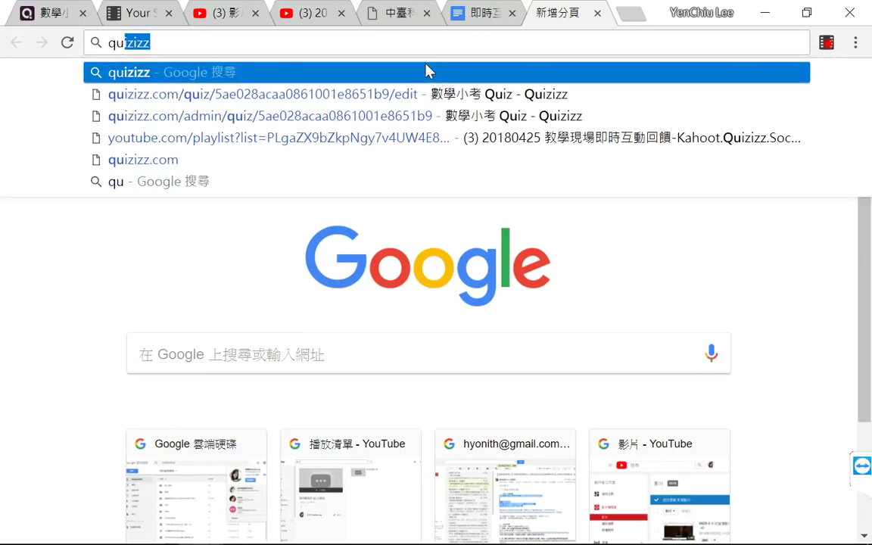
key("Return")
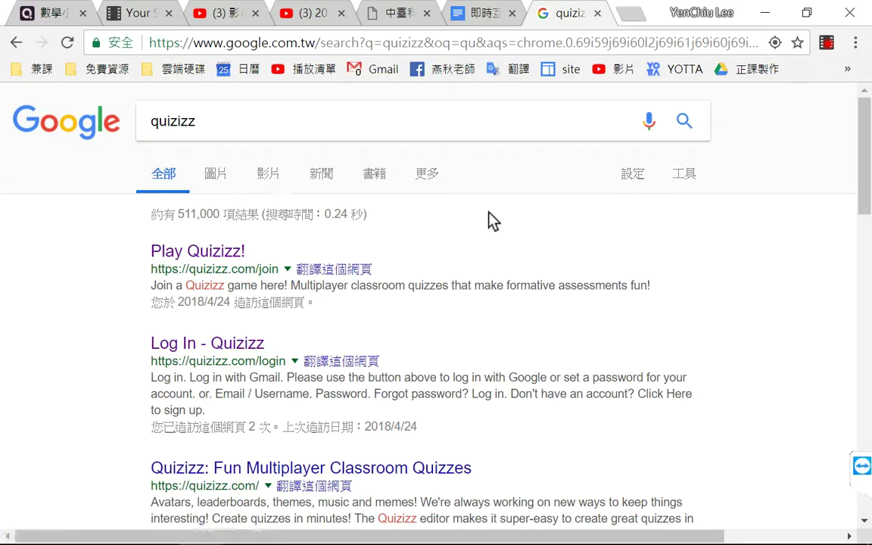
scroll(596, 250, "down", 3)
scroll(598, 261, "down", 3)
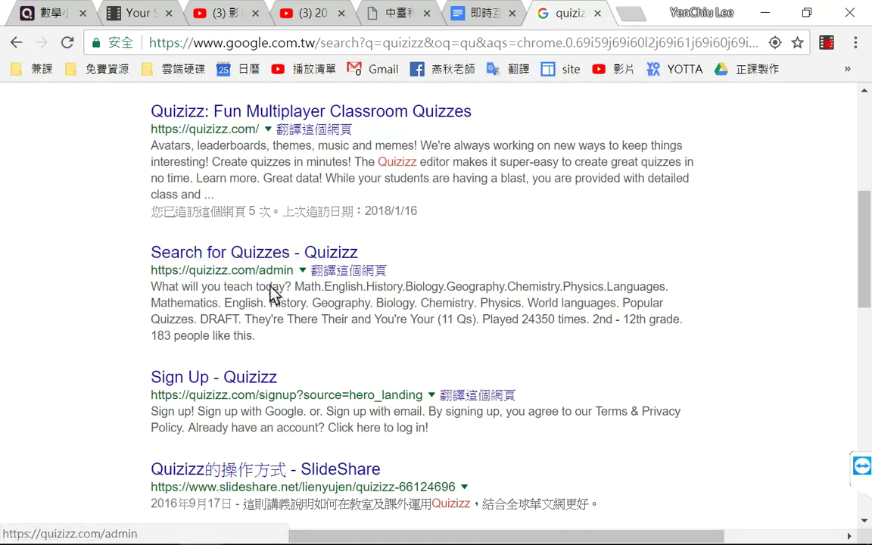
scroll(396, 327, "down", 3)
scroll(447, 310, "up", 9)
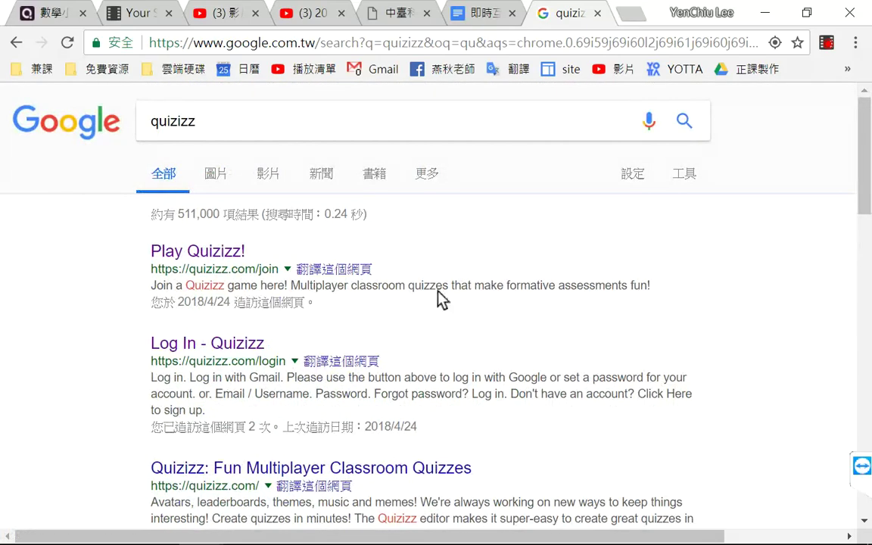
Step: Refine the search to 'quizizz app', mark the Student App result, and open Play Quizizz!
left_click(243, 112)
type("app")
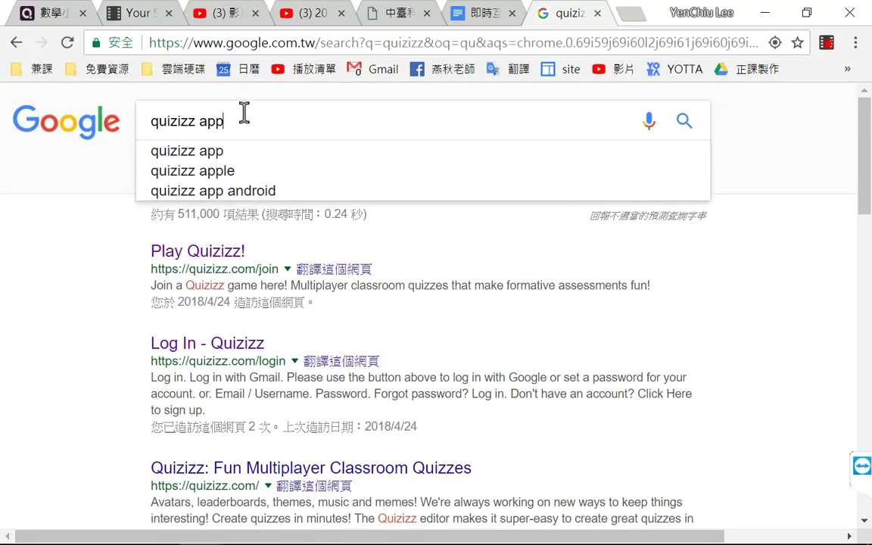
key("Return")
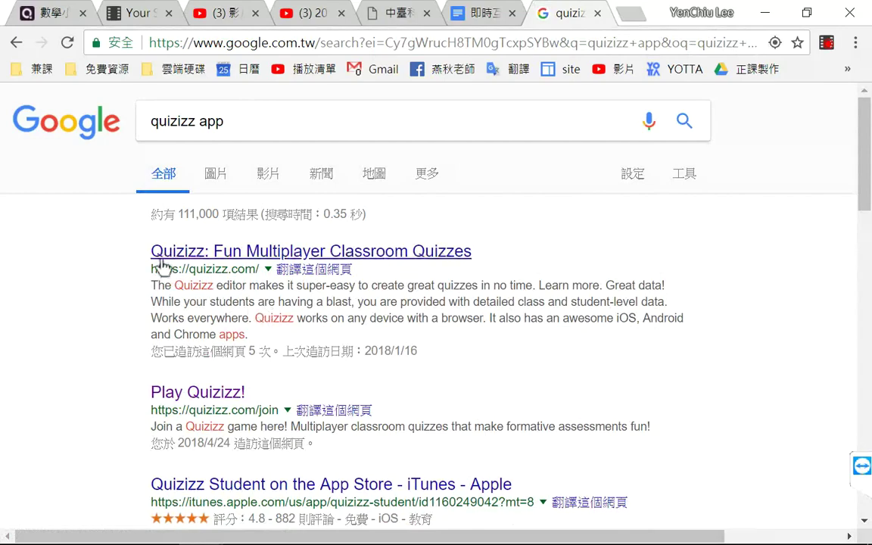
scroll(545, 390, "down", 2)
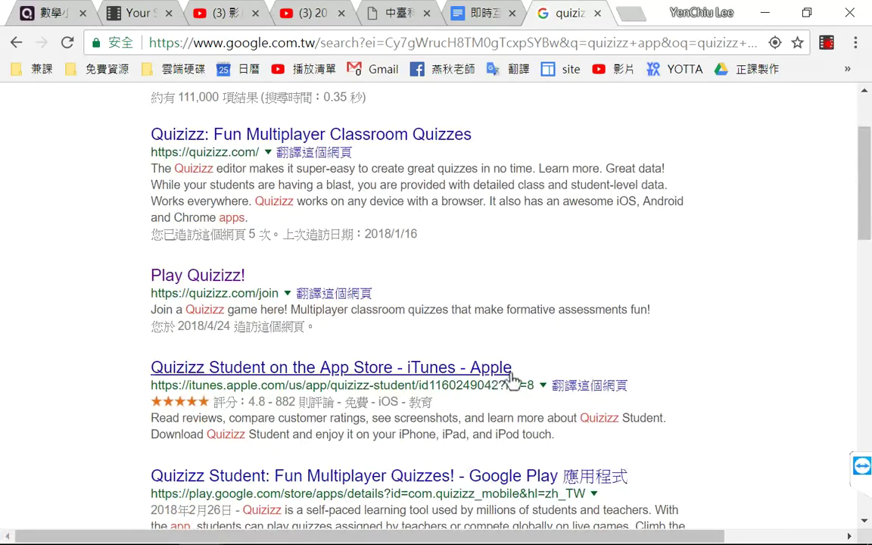
mouse_move(170, 356)
left_mouse_down()
mouse_move(258, 390)
mouse_move(327, 356)
left_mouse_up()
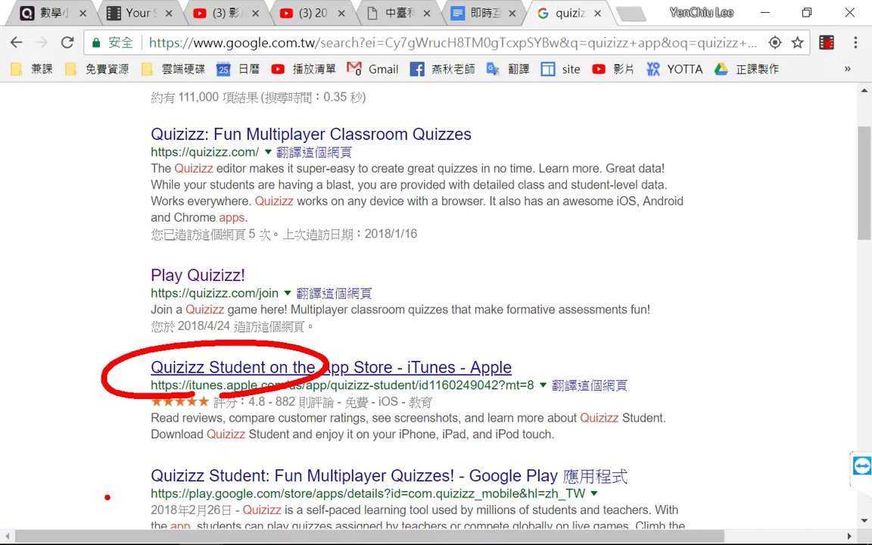
scroll(50, 230, "up", 2)
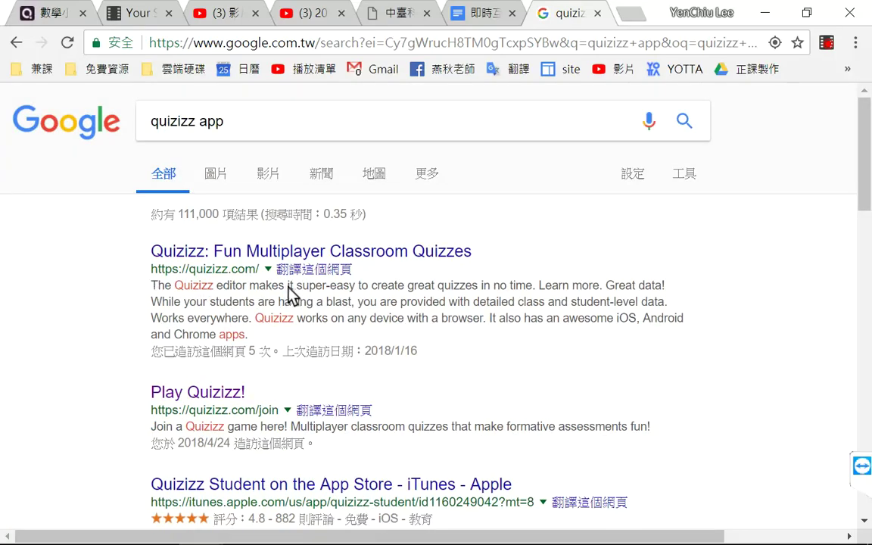
left_click(198, 391)
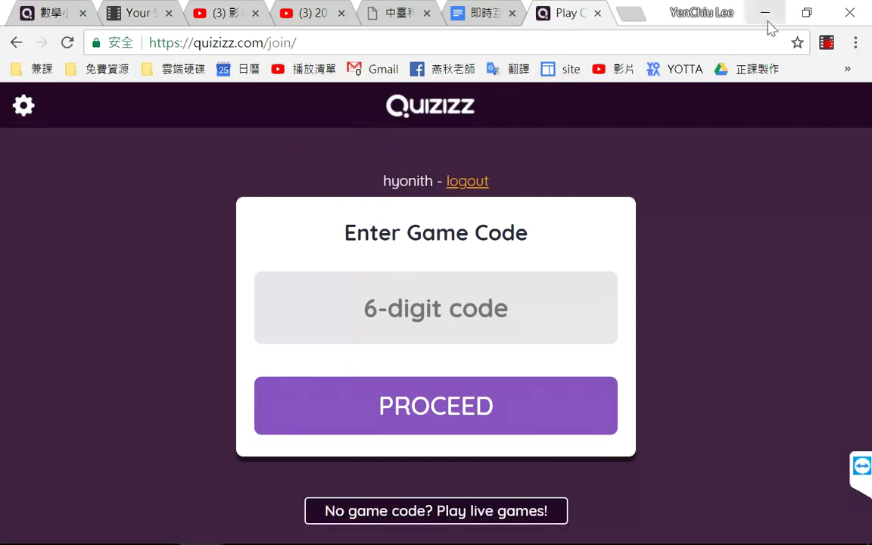
Step: Move the join page into the other browser window and close the Kahoot and admin tabs
left_click(807, 13)
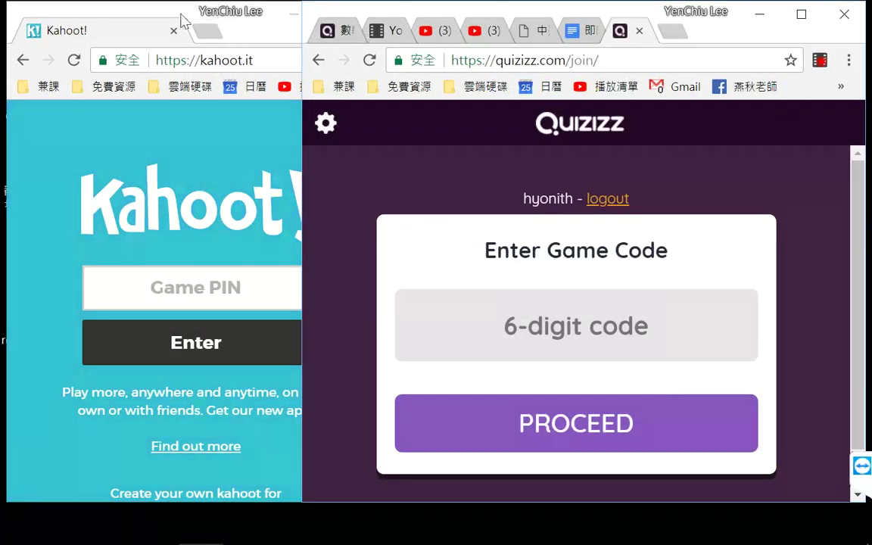
left_click_drag(621, 31, 140, 31)
left_click(87, 31)
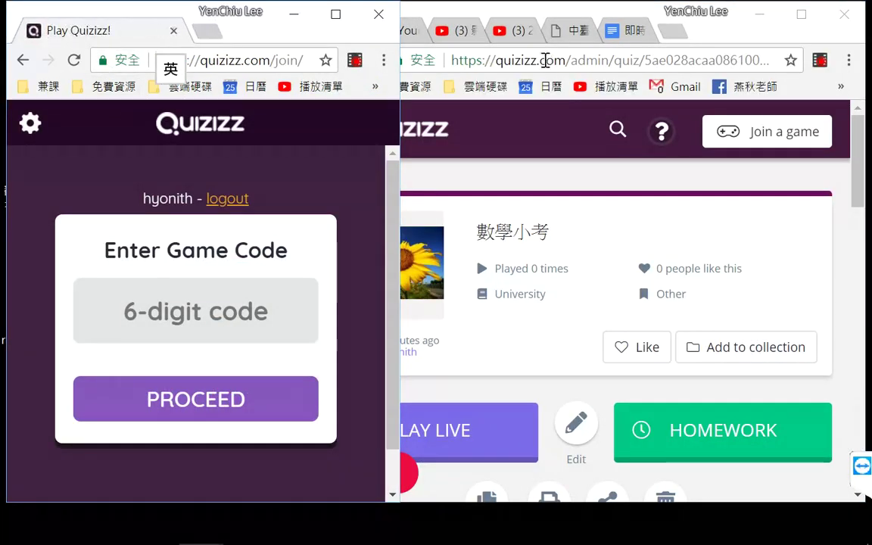
left_click(535, 14)
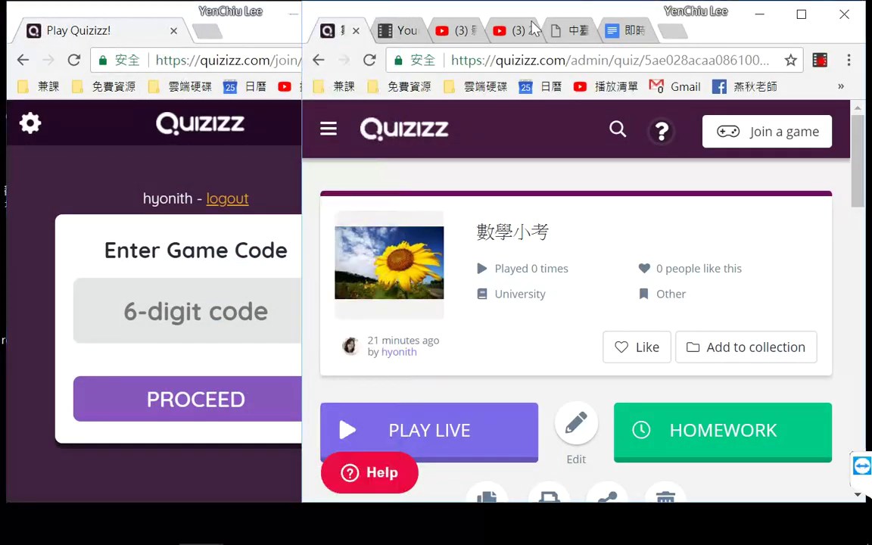
left_click(353, 29)
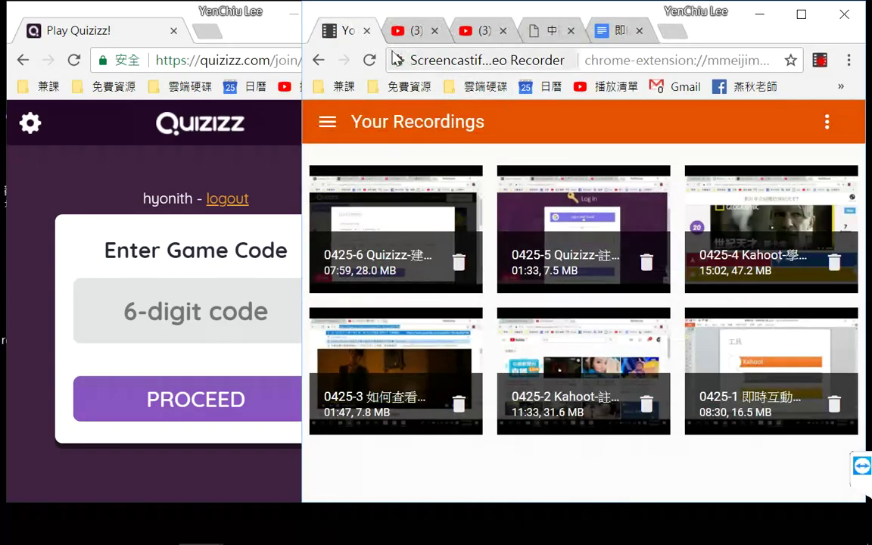
Step: Google 'quizizz' in a new tab and open the Quizizz login page
left_click(670, 32)
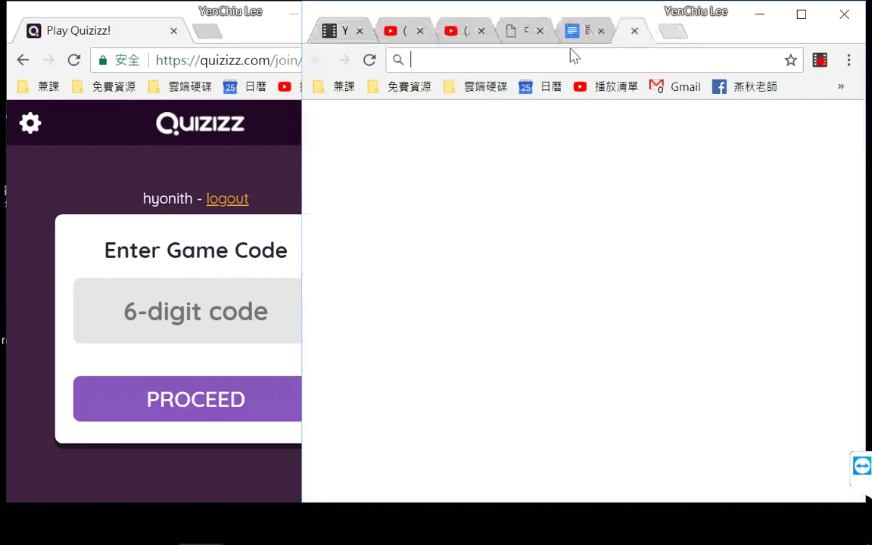
type("quizizz")
key("Return")
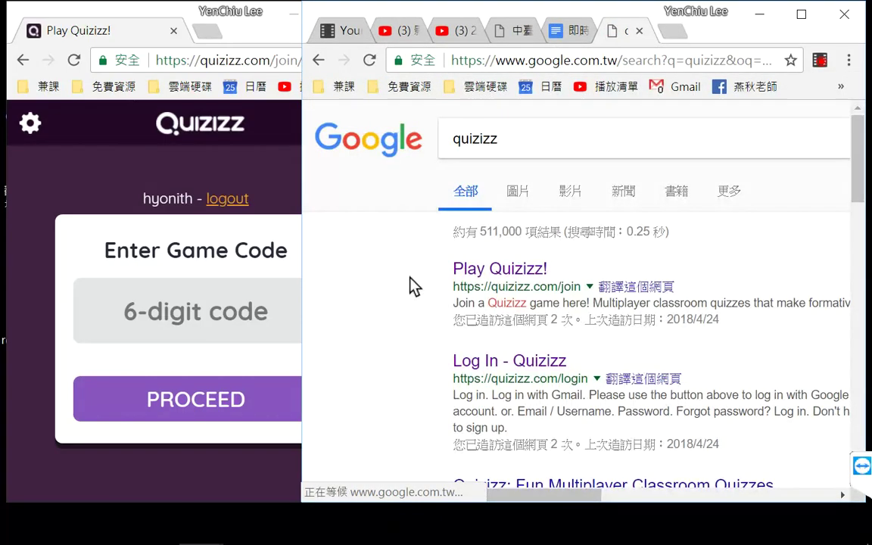
left_click(522, 365)
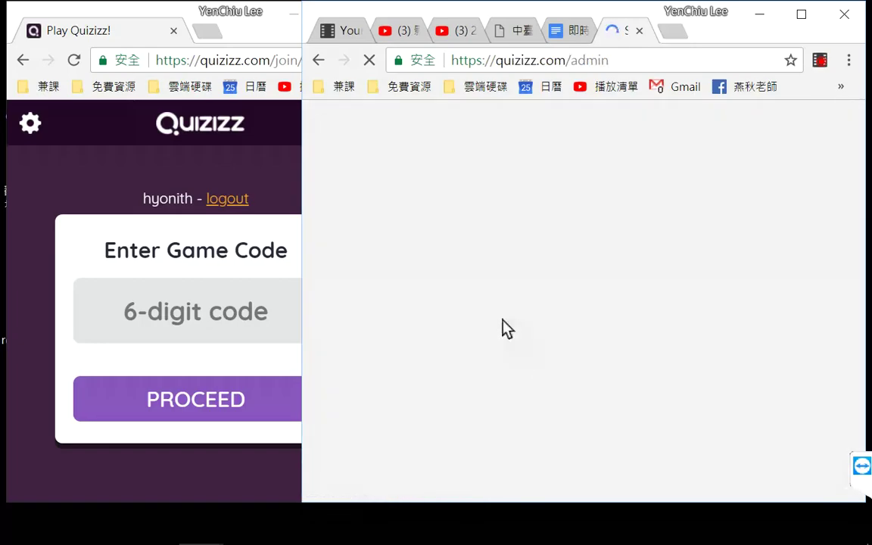
Step: Narrow the join page window and maximize the Quizizz home page
left_click(171, 20)
key("Down")
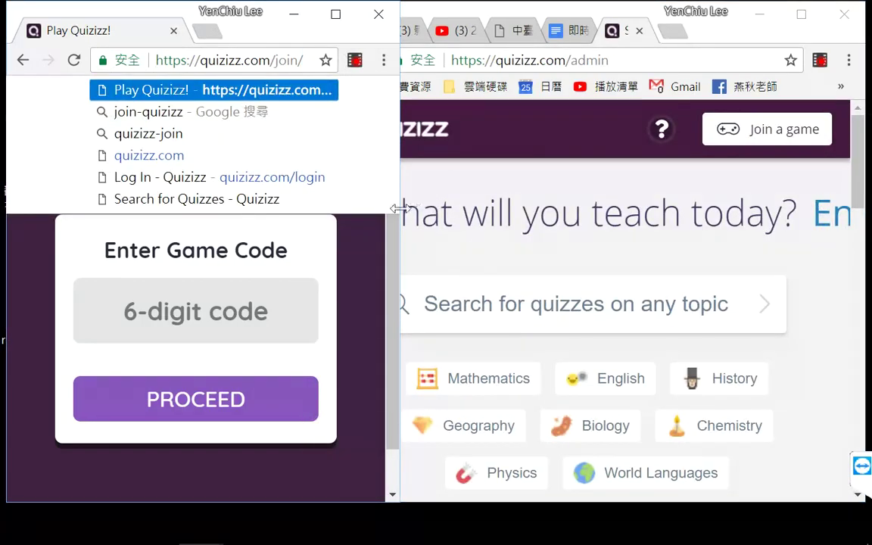
left_click_drag(399, 224, 352, 225)
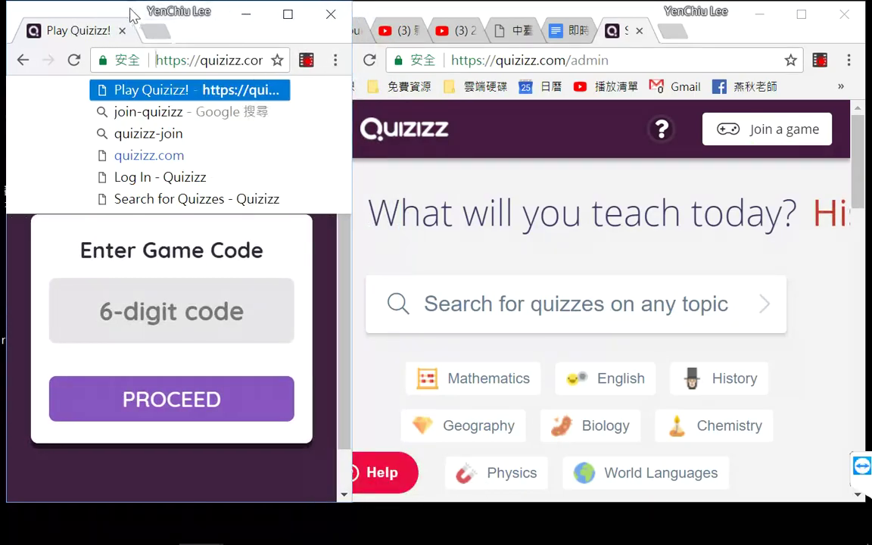
left_click(801, 14)
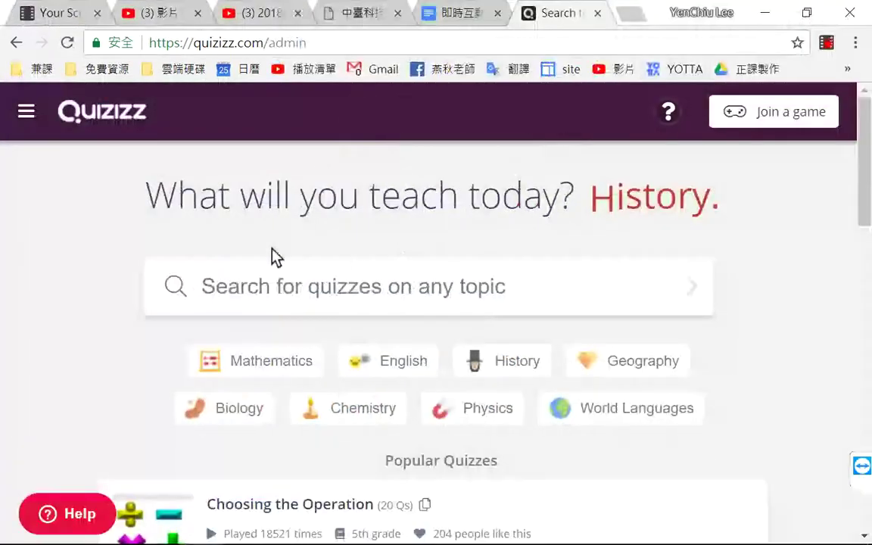
Step: Open 數學小考 from My Quizzes and host it live with the default settings
left_click(28, 112)
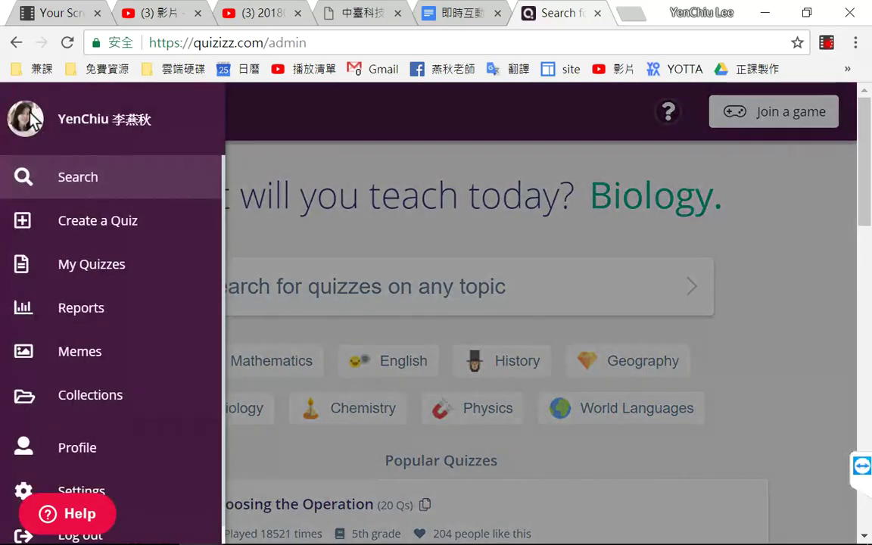
left_click(84, 276)
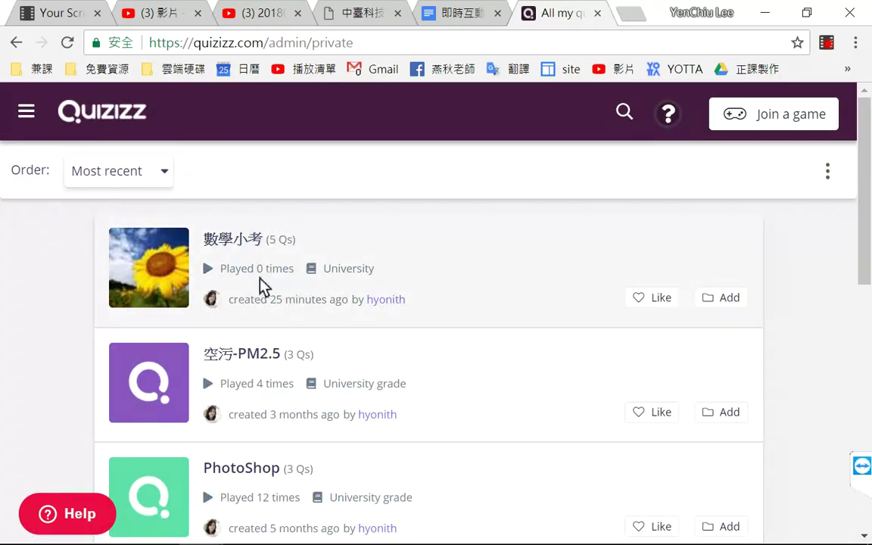
left_click(189, 260)
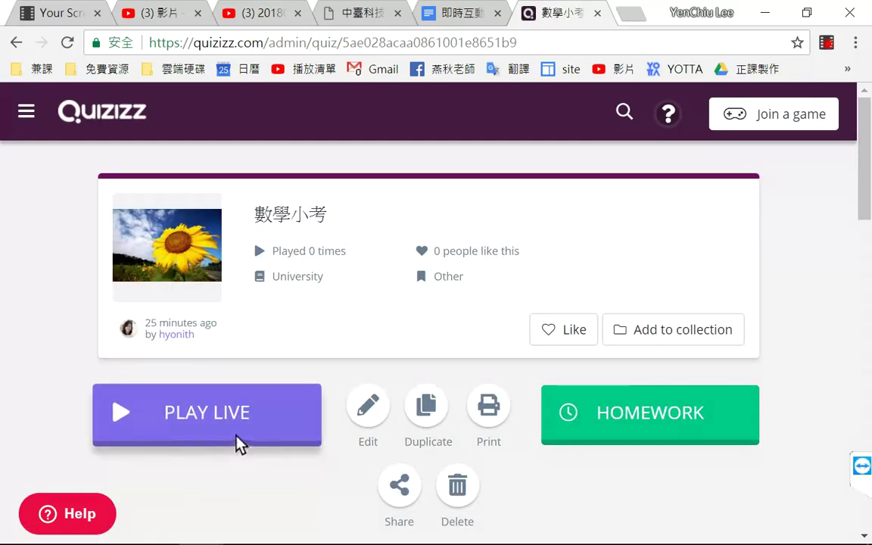
left_click(227, 426)
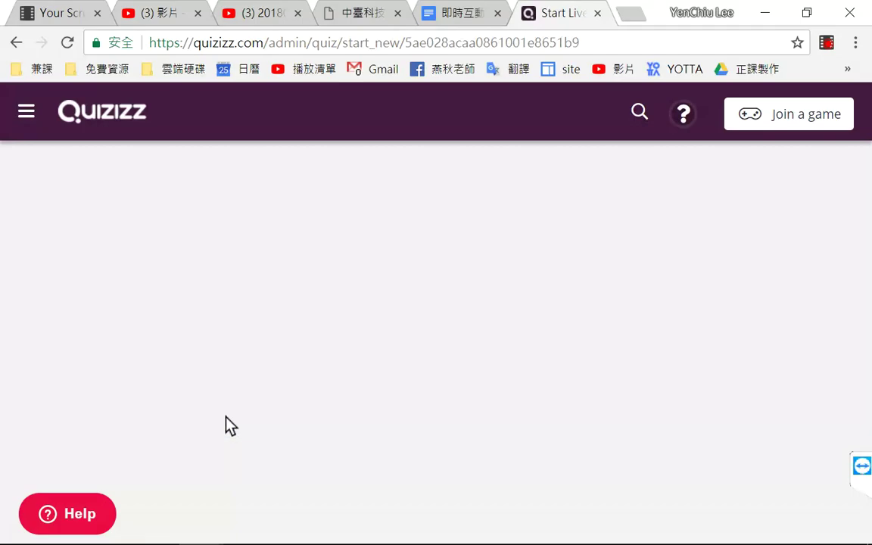
scroll(683, 266, "down", 3)
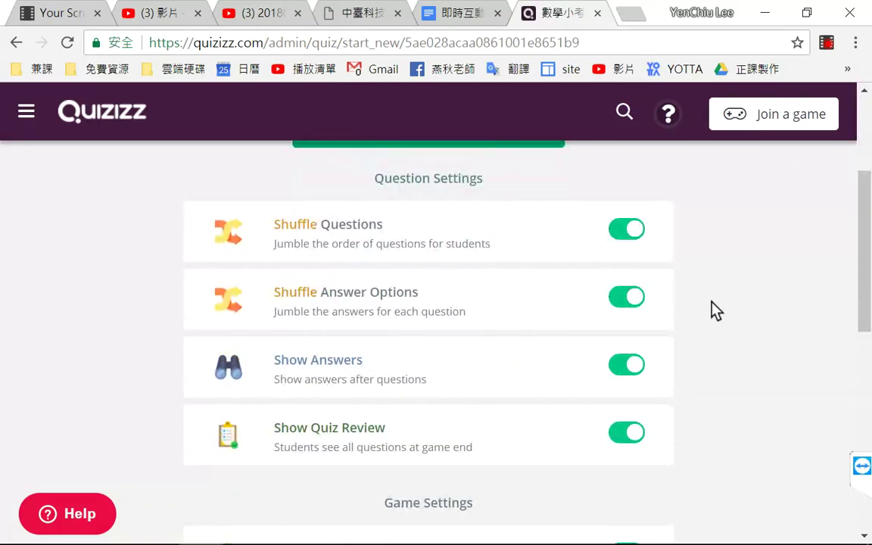
scroll(714, 310, "up", 3)
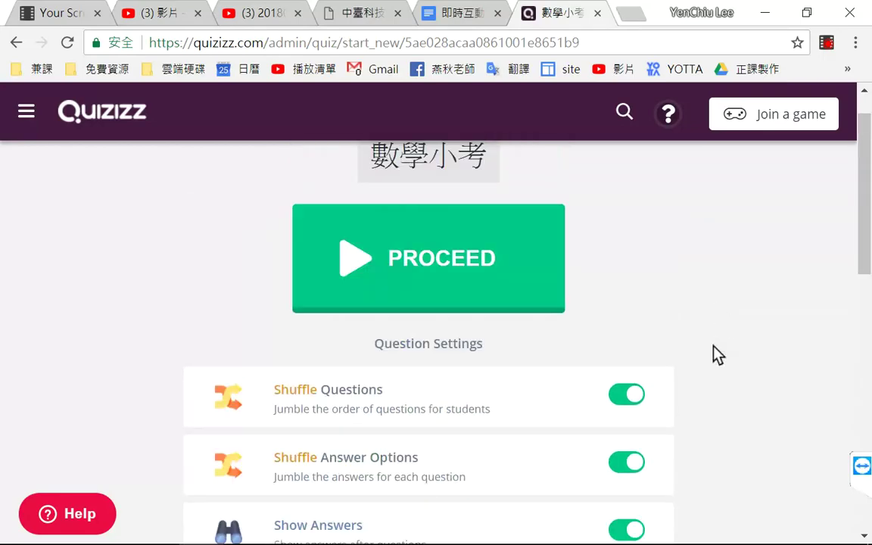
left_click(395, 298)
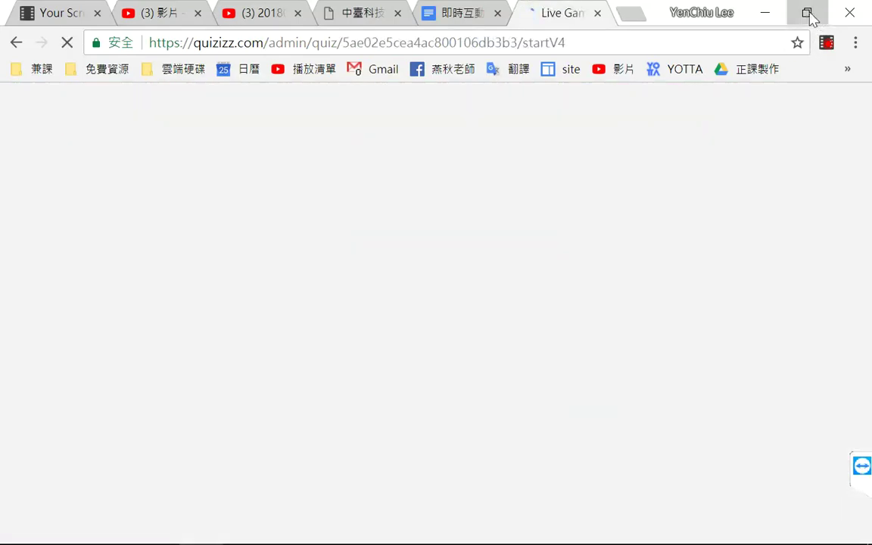
left_click(807, 13)
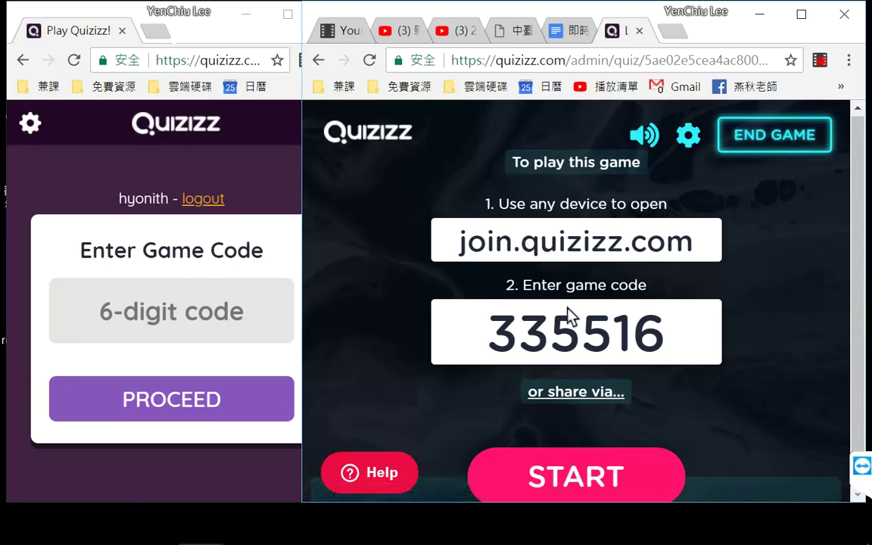
Step: Enter game code 335516 on the student join page, then return to the host lobby
left_click(218, 38)
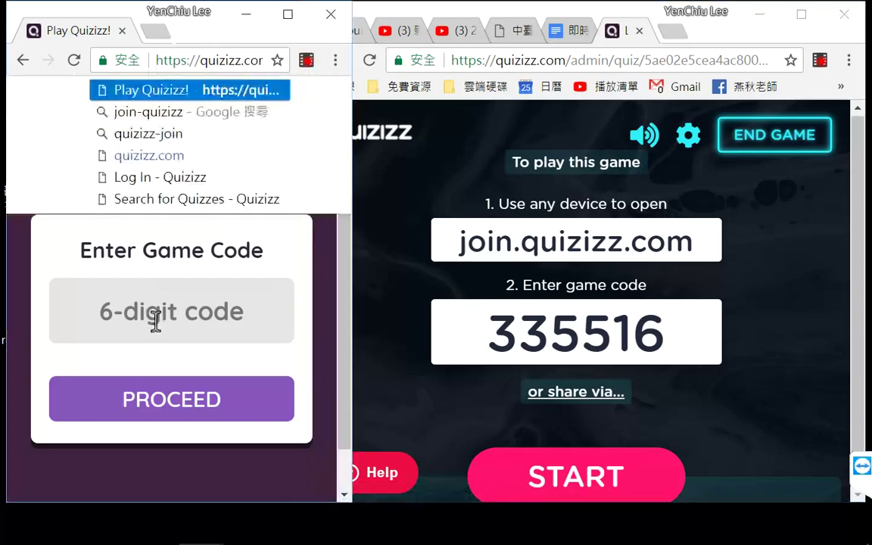
left_click(159, 325)
type("335516")
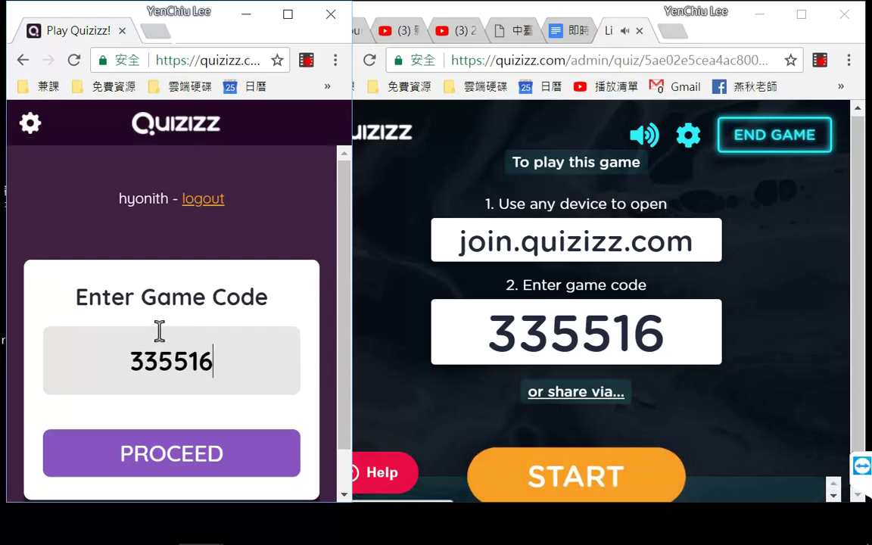
left_click(859, 313)
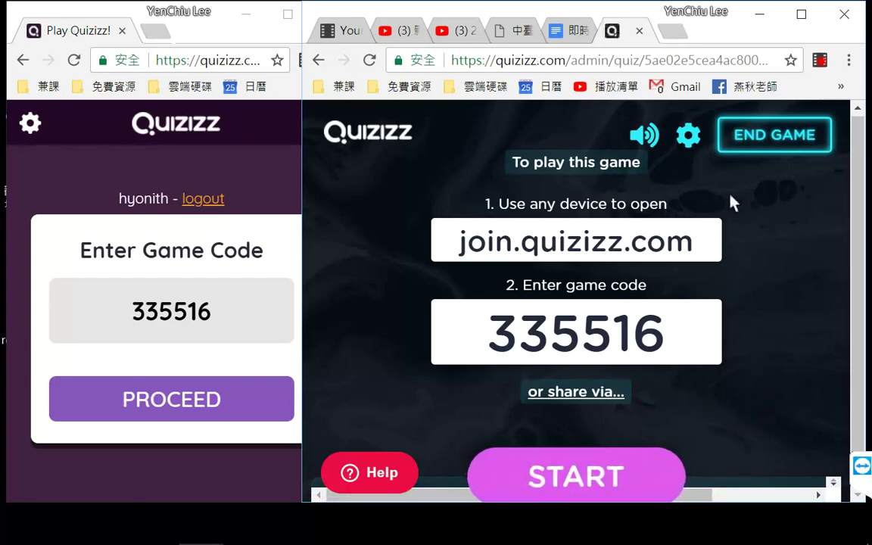
Step: Maximize the host lobby, zoom Chrome to 75% to show all five players, and start the game
left_click(802, 14)
left_click(856, 44)
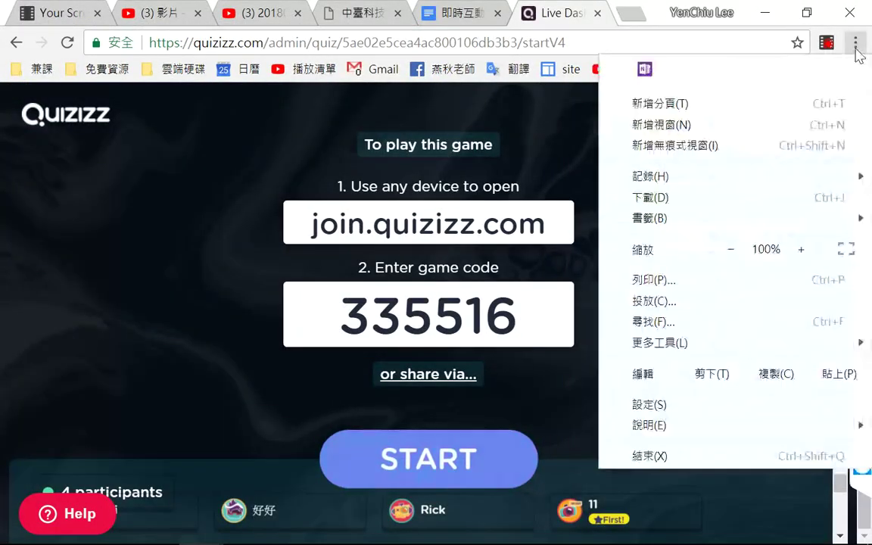
left_click(731, 252)
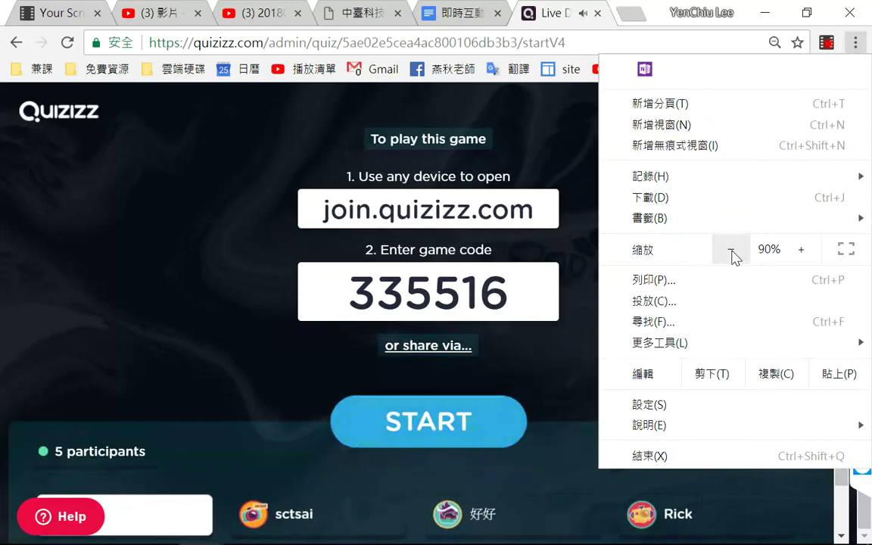
left_click(732, 251)
left_click(732, 252)
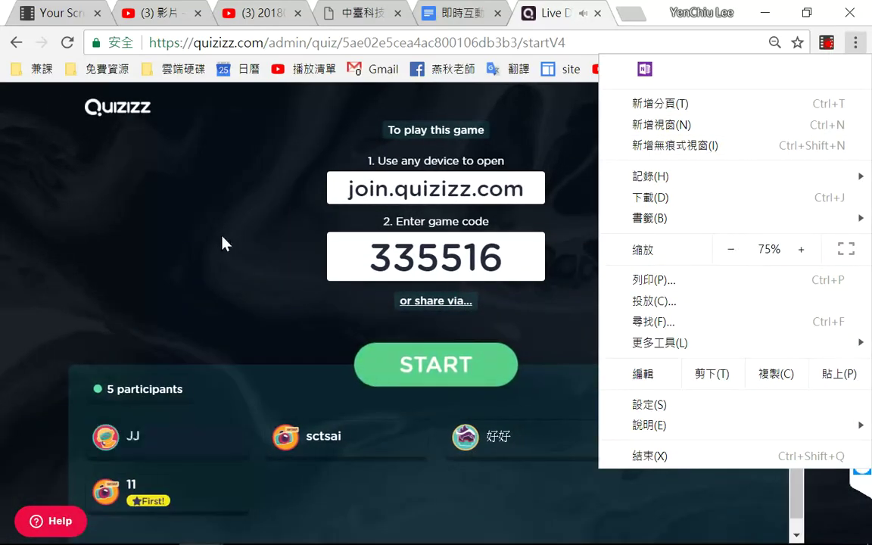
left_click(270, 316)
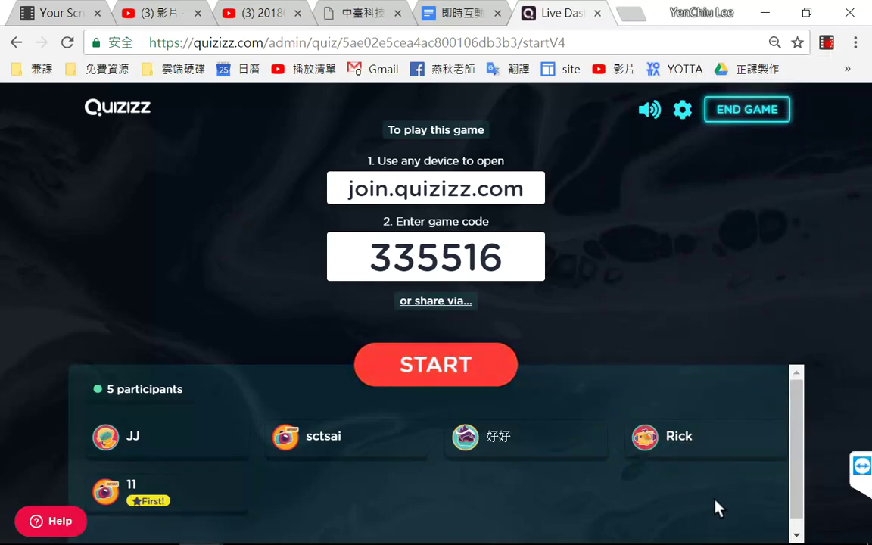
mouse_move(692, 462)
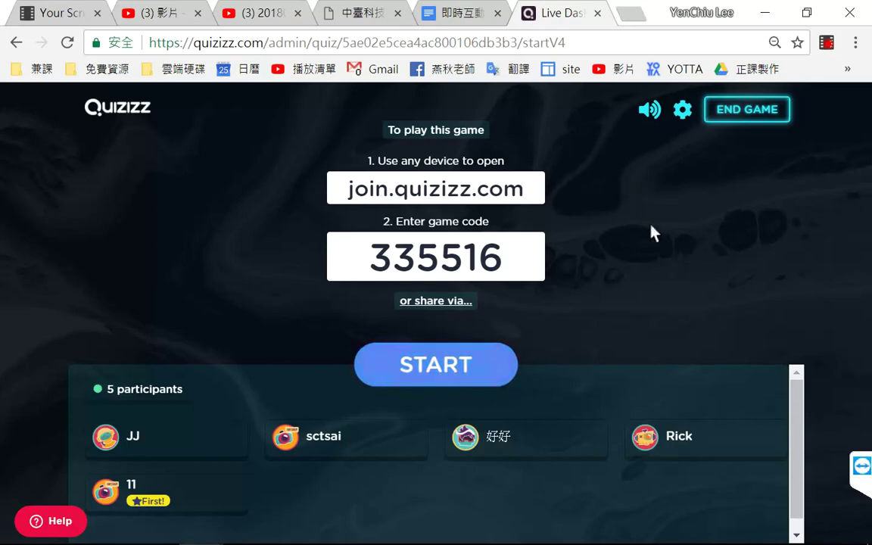
left_click(436, 373)
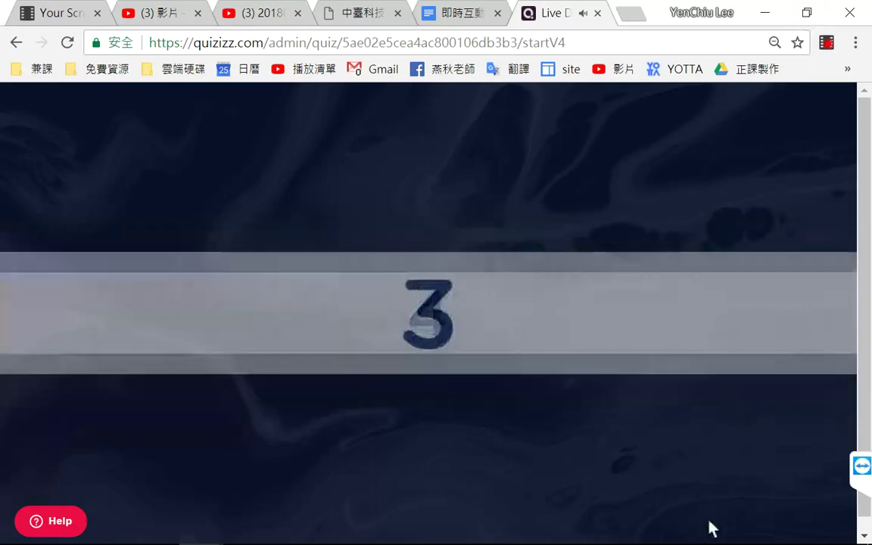
Step: Raise the speaker volume to 96 while the game countdown finishes
mouse_move(719, 533)
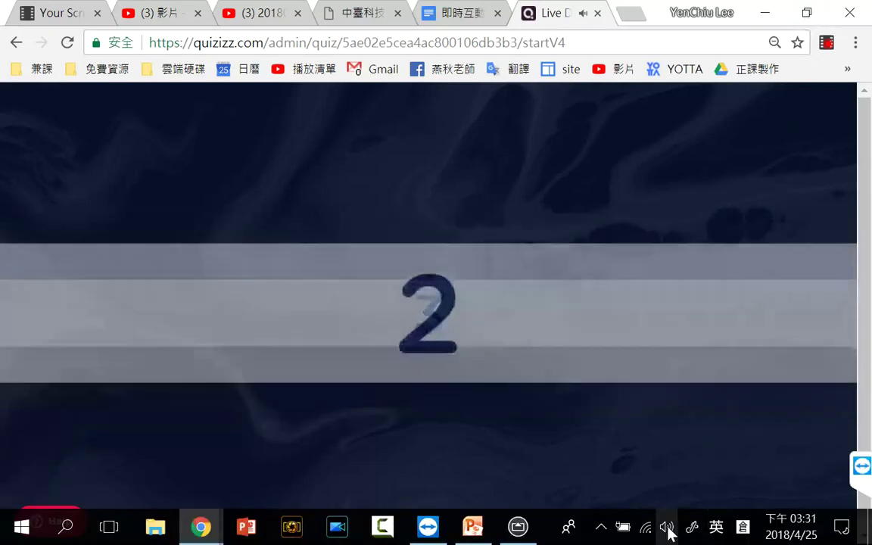
left_click(666, 528)
left_click(800, 485)
left_click_drag(800, 484, 805, 483)
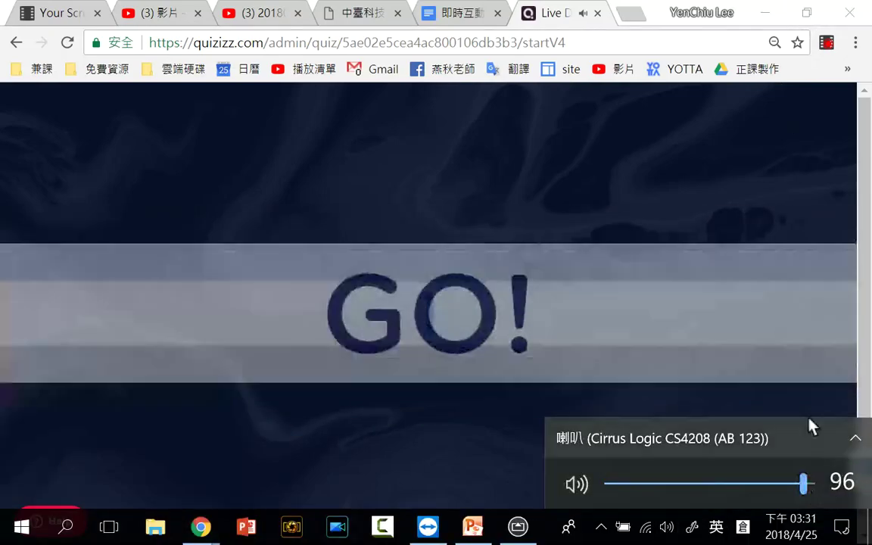
left_click(550, 17)
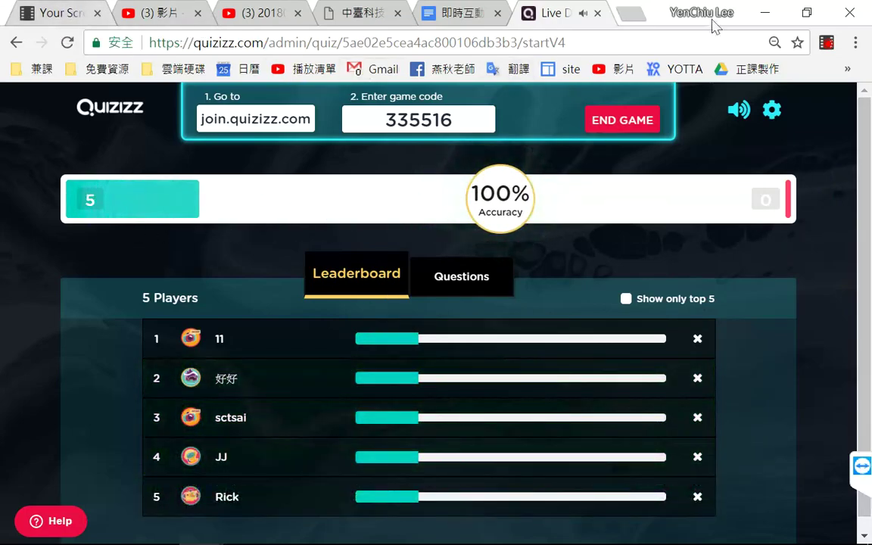
Step: Restore the host window and join the running game as a new player under a nickname
left_click(806, 12)
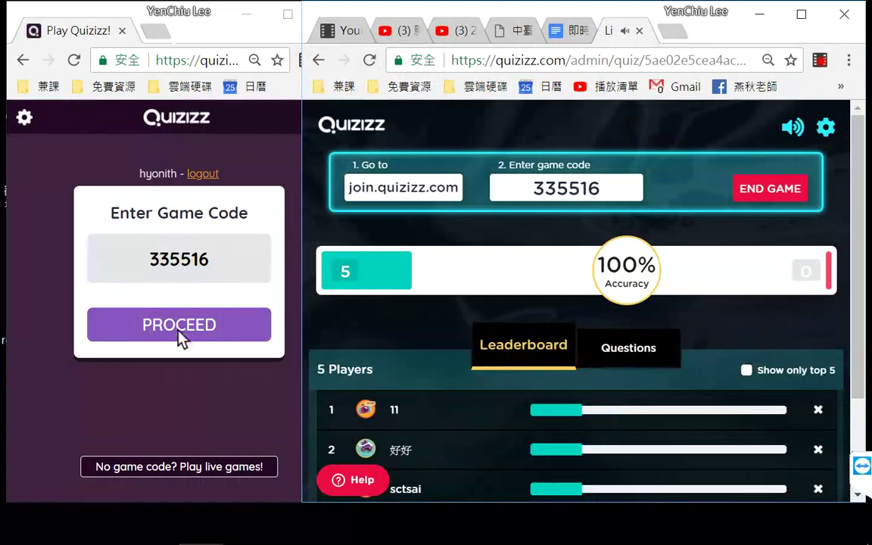
left_click(179, 333)
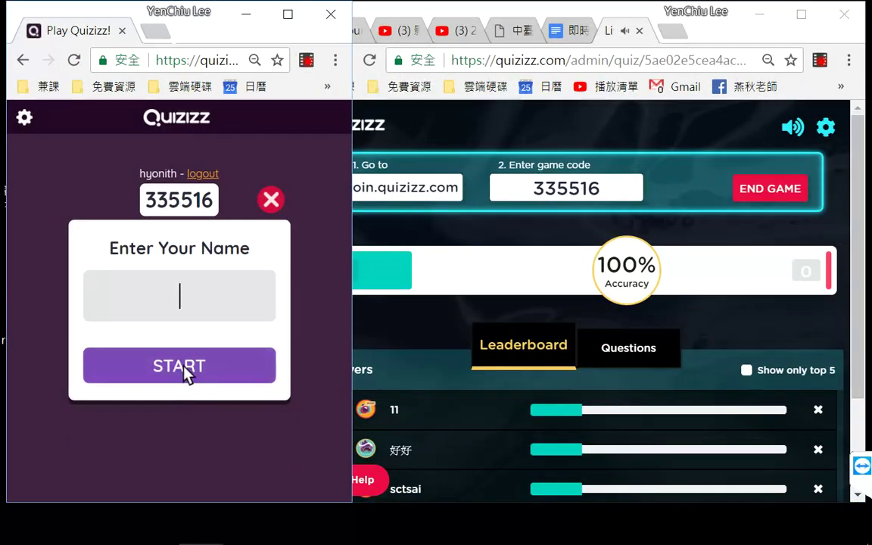
type("aa")
left_click(173, 364)
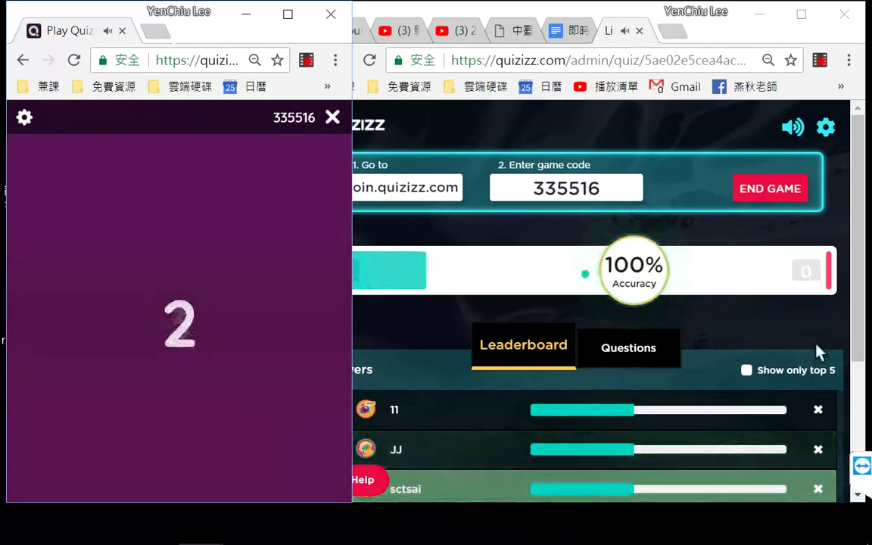
Step: Narrow the host window and maximize the player window showing question 1
left_click(861, 298)
scroll(862, 297, "down", 1)
scroll(362, 206, "up", 1)
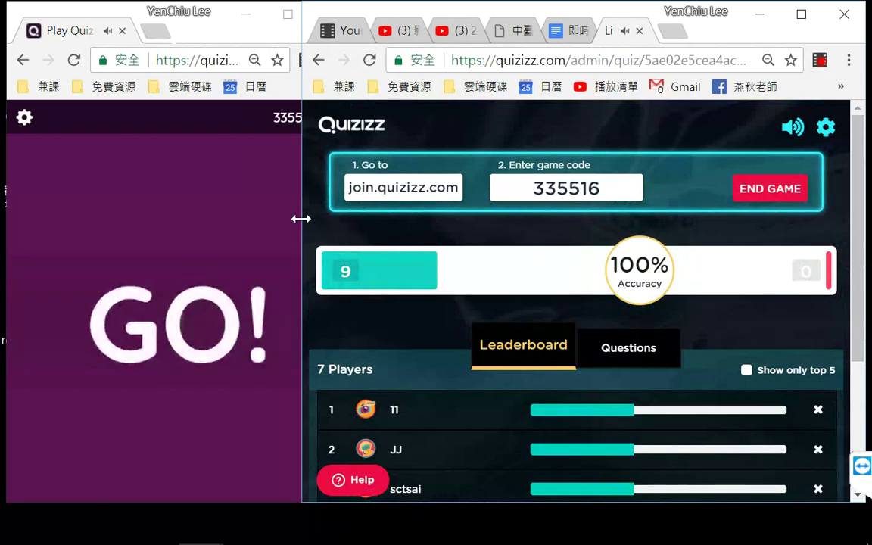
left_click_drag(309, 218, 376, 216)
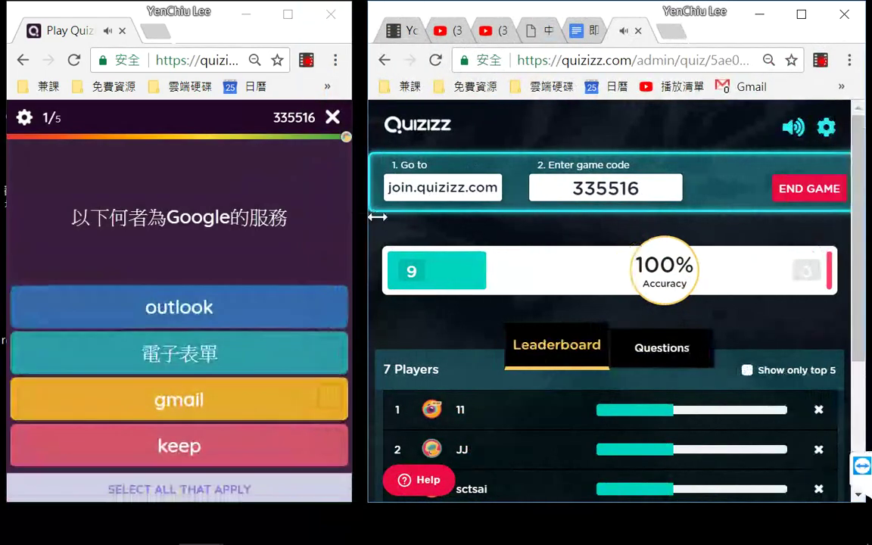
left_click(288, 14)
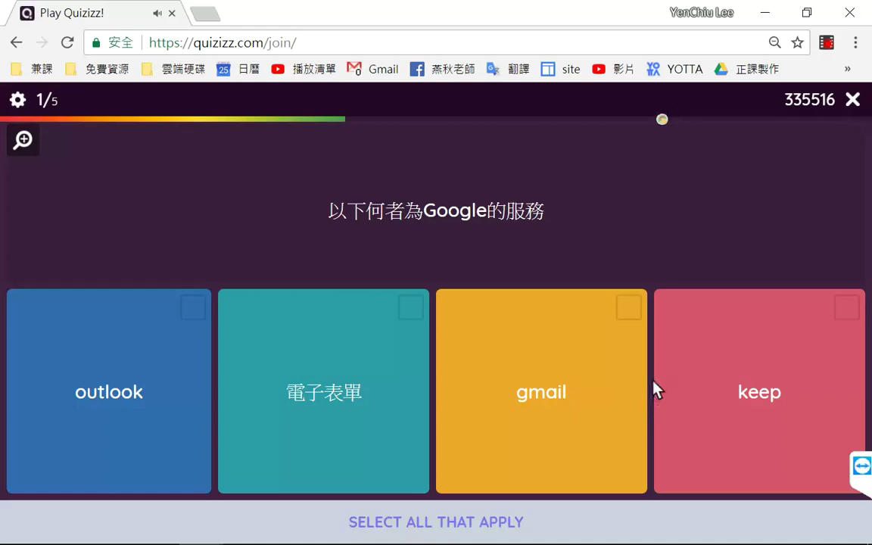
Step: Submit 電子表單, gmail and keep for question 1, then answer 15 to 5+5
left_click(348, 401)
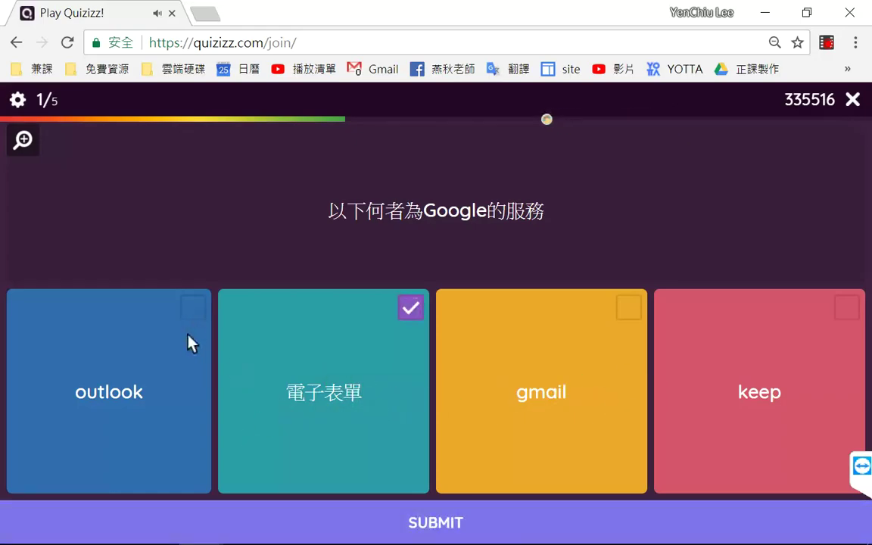
left_click(581, 317)
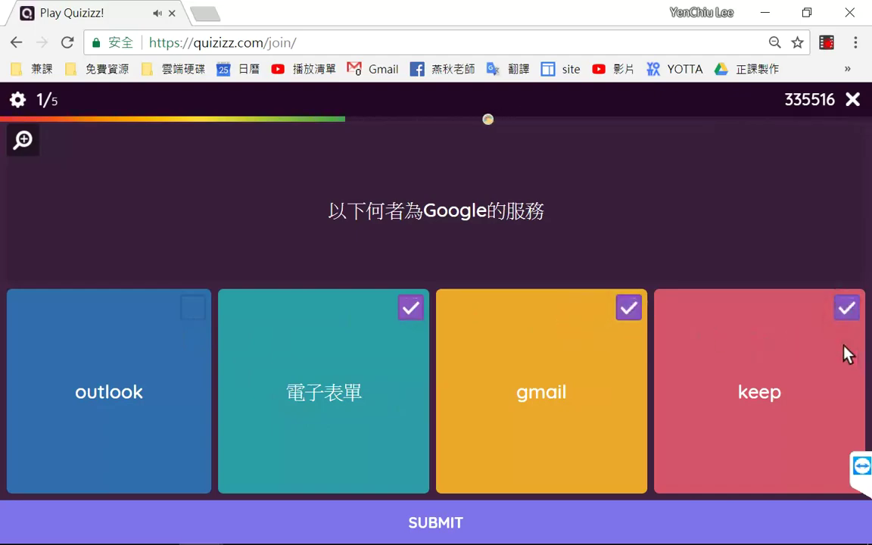
left_click(433, 528)
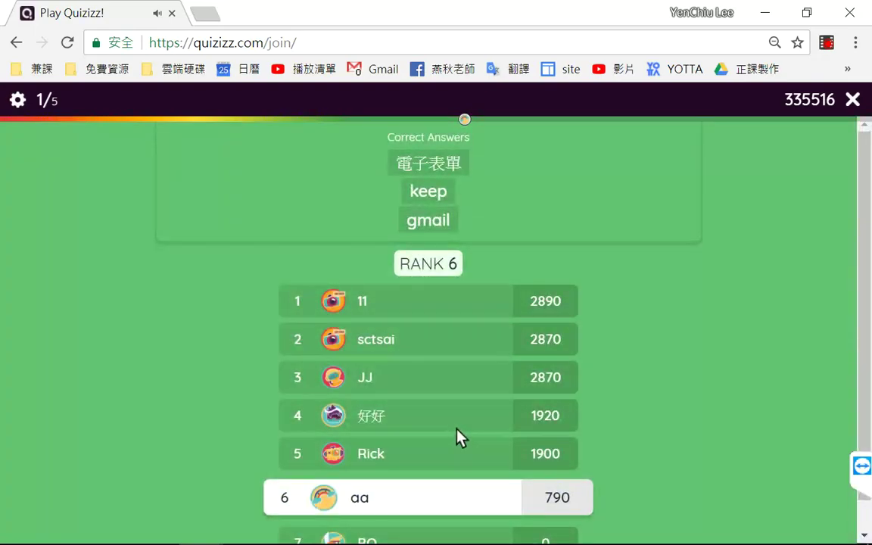
scroll(716, 356, "down", 1)
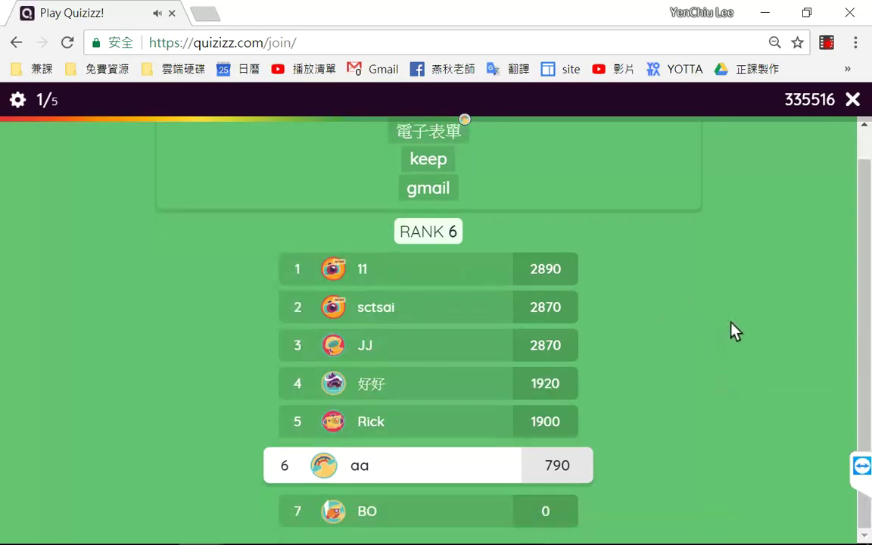
scroll(728, 342, "up", 1)
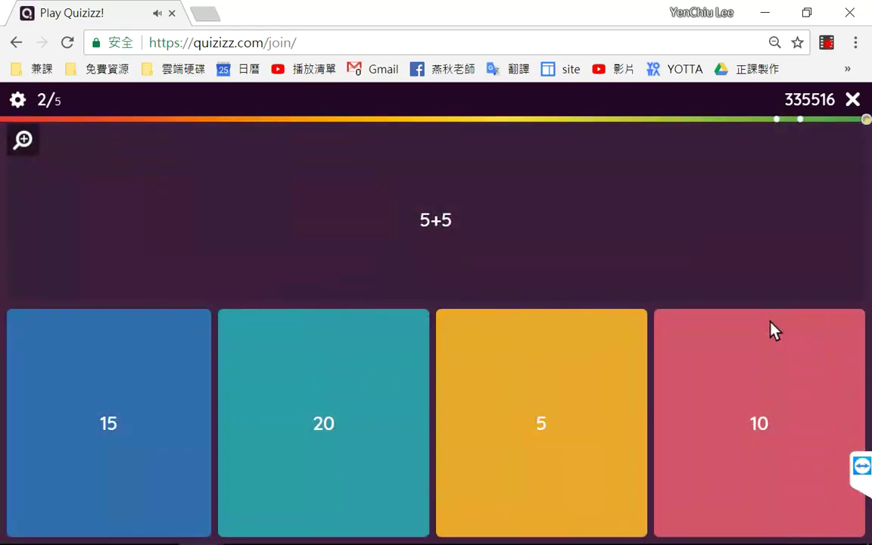
left_click(146, 453)
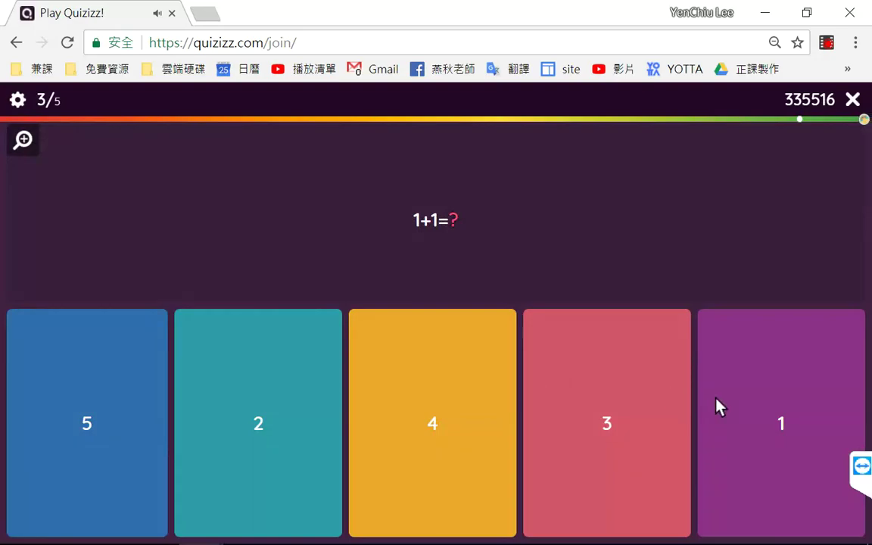
Step: Answer 1 for 1+1=?, 著作權 for the copyright picture, and 錯誤 for 1+1=2
left_click(761, 412)
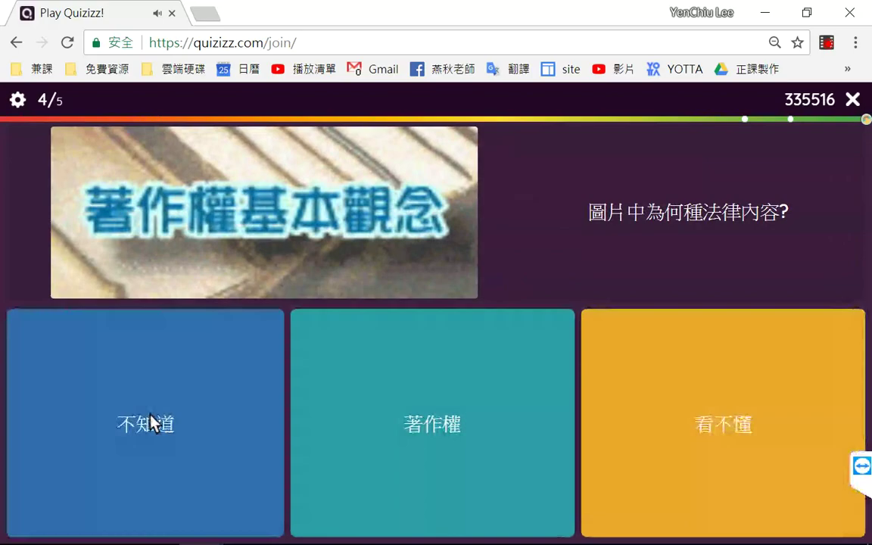
left_click(438, 419)
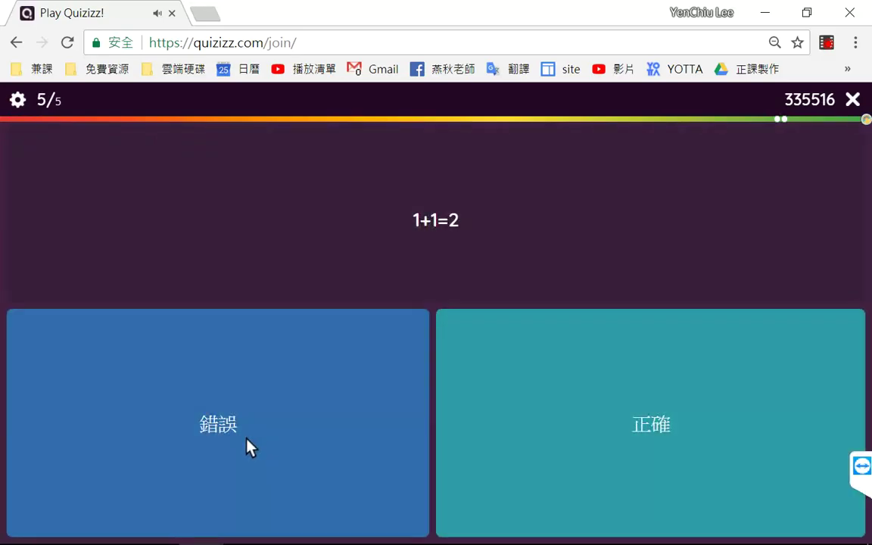
left_click(246, 443)
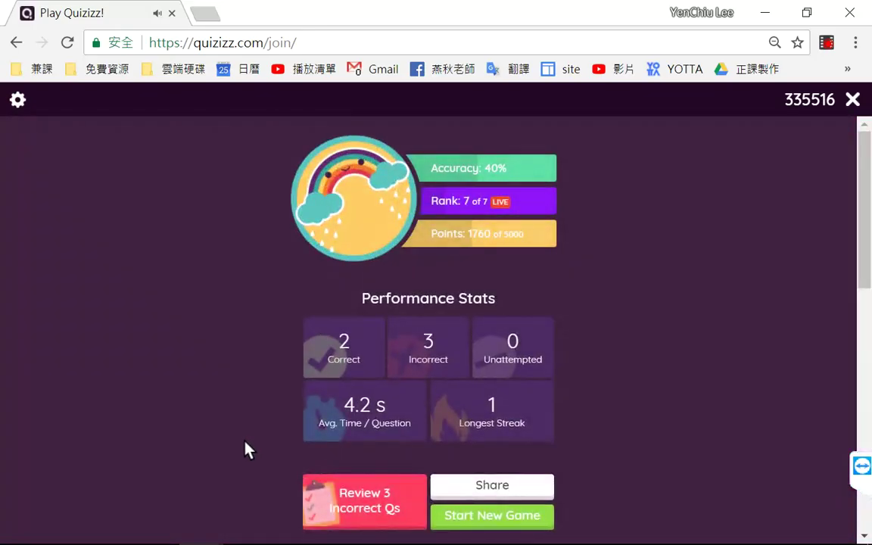
Step: Review the questions, exit the finished game, and close the player window
scroll(708, 343, "down", 7)
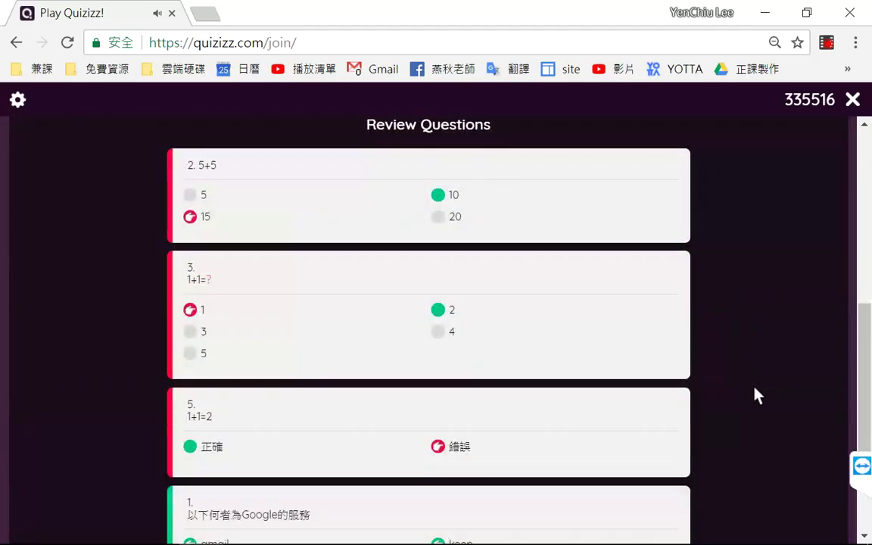
scroll(754, 389, "down", 3)
scroll(780, 348, "up", 1)
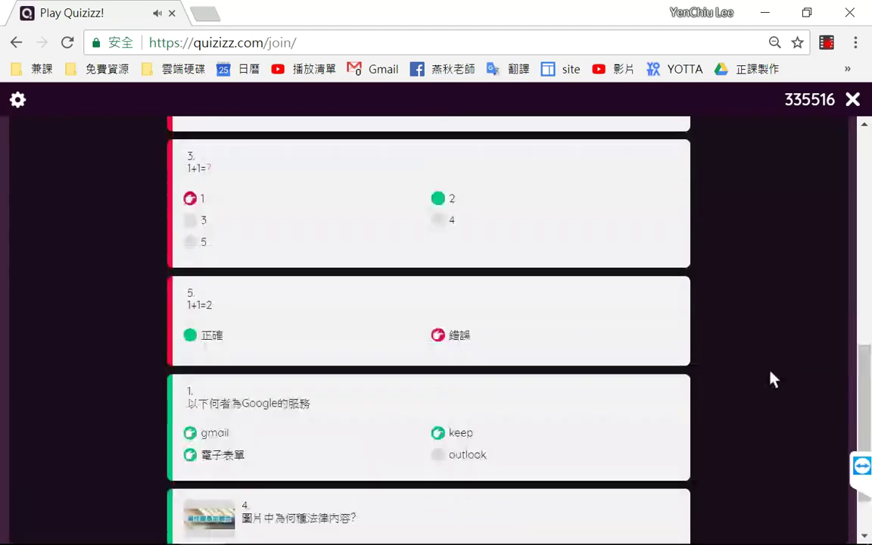
scroll(772, 378, "up", 10)
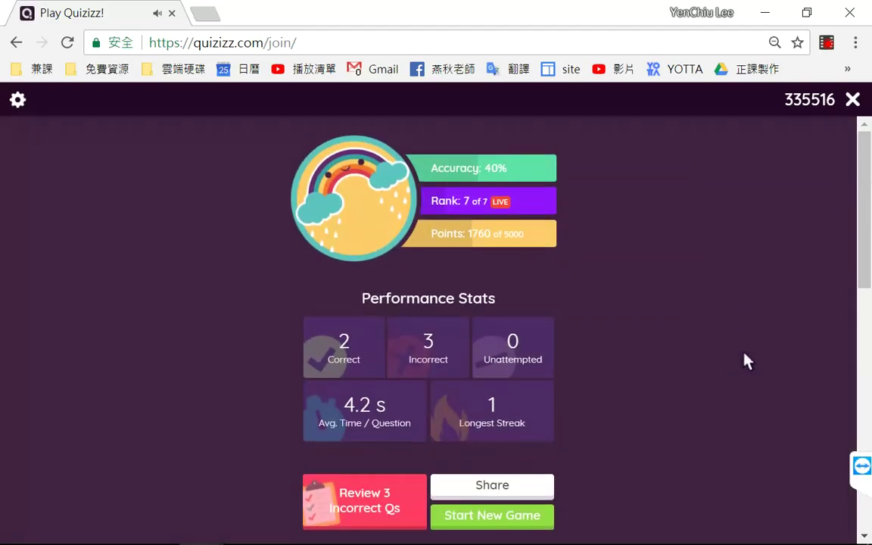
left_click(852, 99)
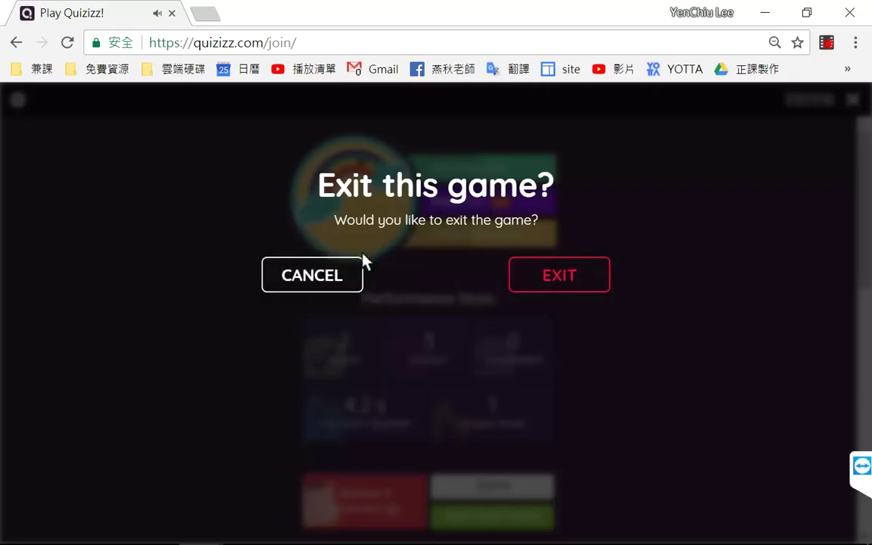
left_click(581, 287)
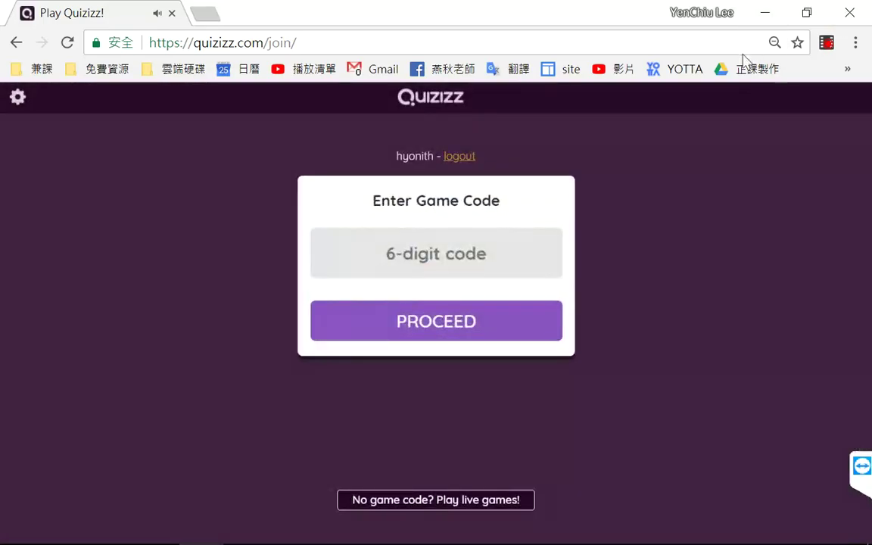
left_click(849, 13)
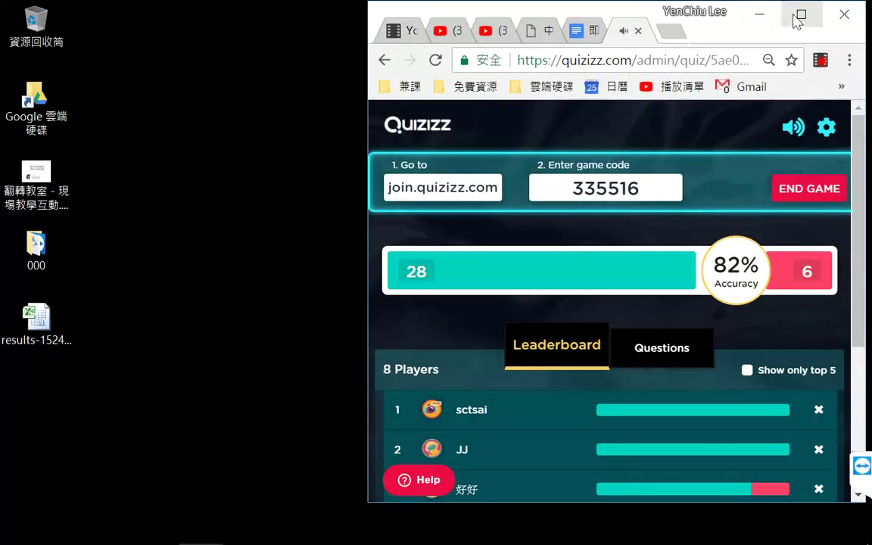
Step: Maximize the host dashboard and switch it to per-question results
left_click(802, 14)
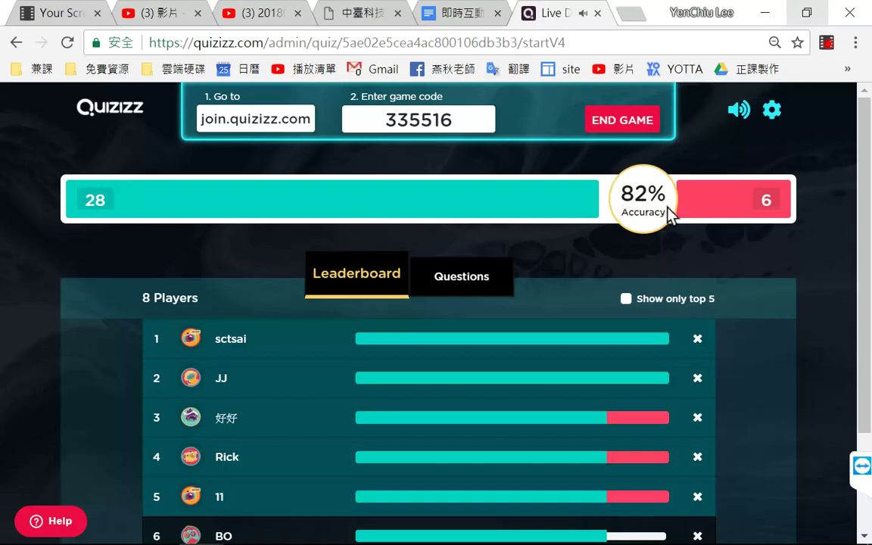
scroll(848, 234, "down", 2)
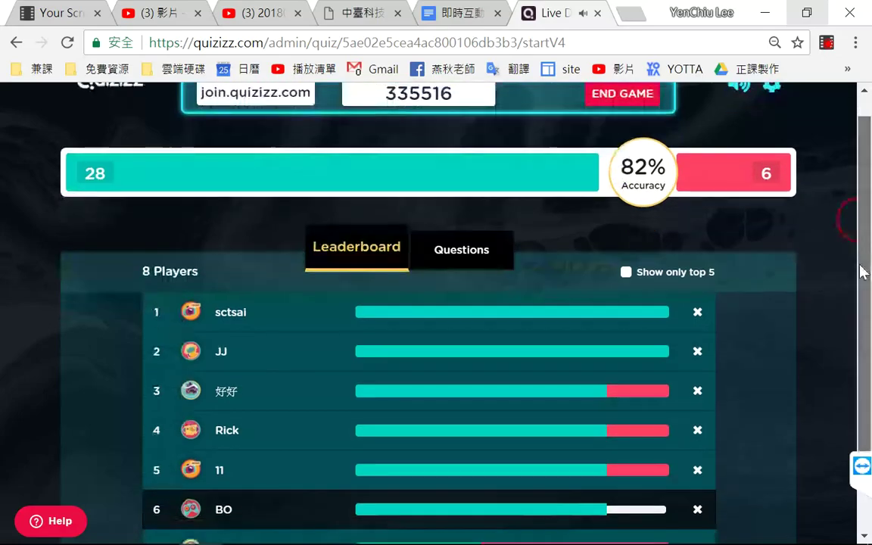
scroll(836, 197, "up", 2)
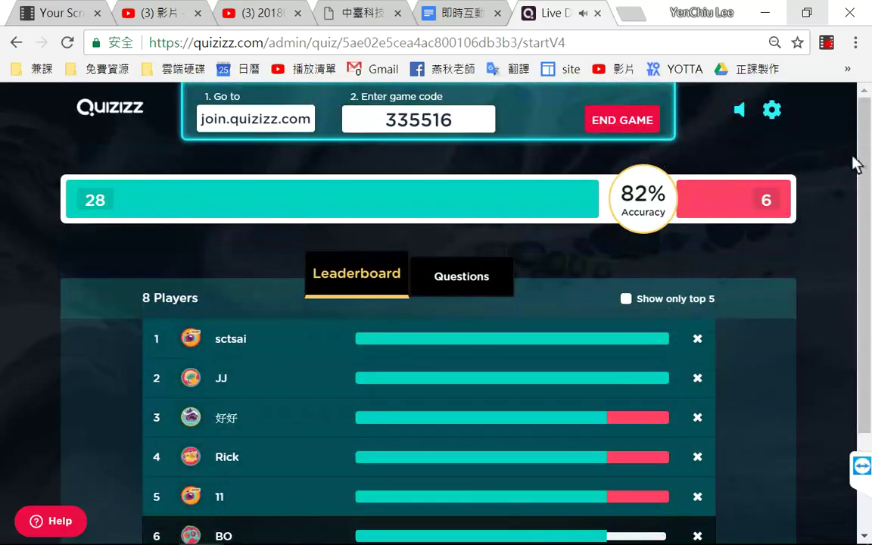
left_click_drag(858, 156, 859, 272)
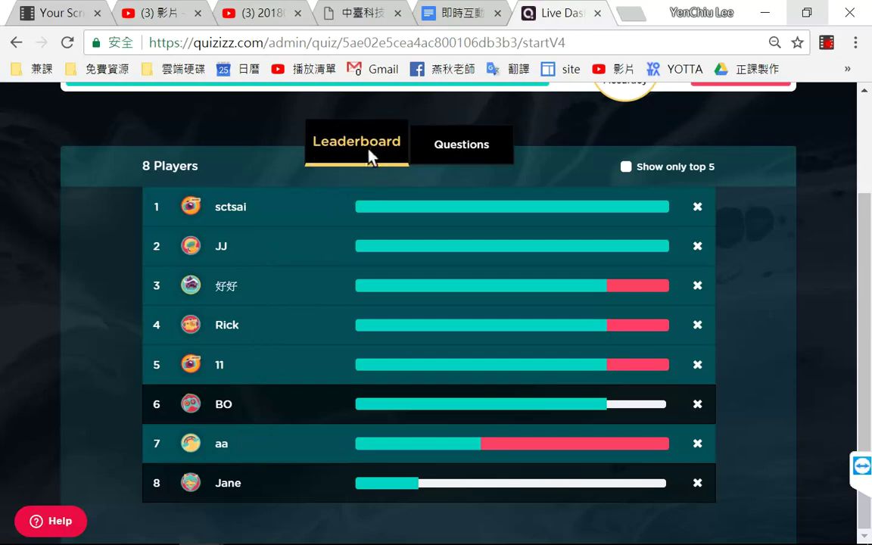
left_click(471, 147)
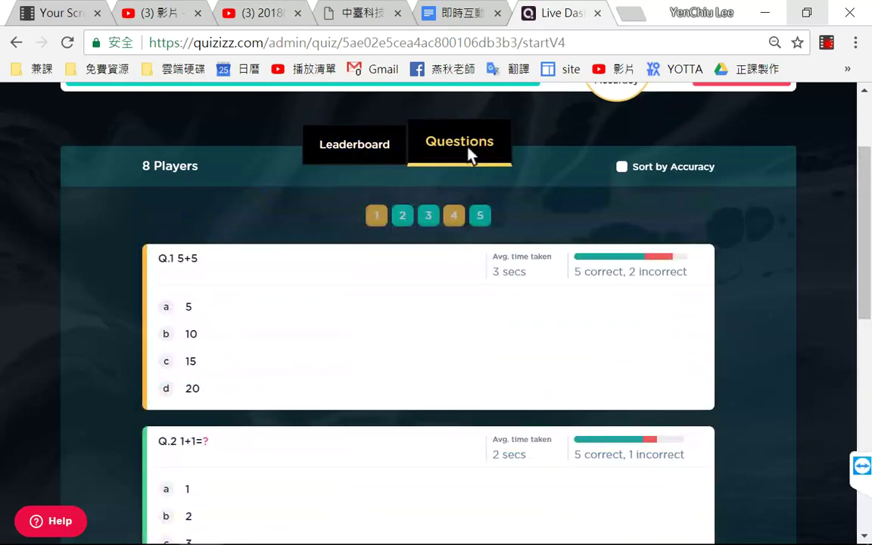
Step: Scroll through the question results, then return to the player leaderboard
scroll(768, 271, "down", 7)
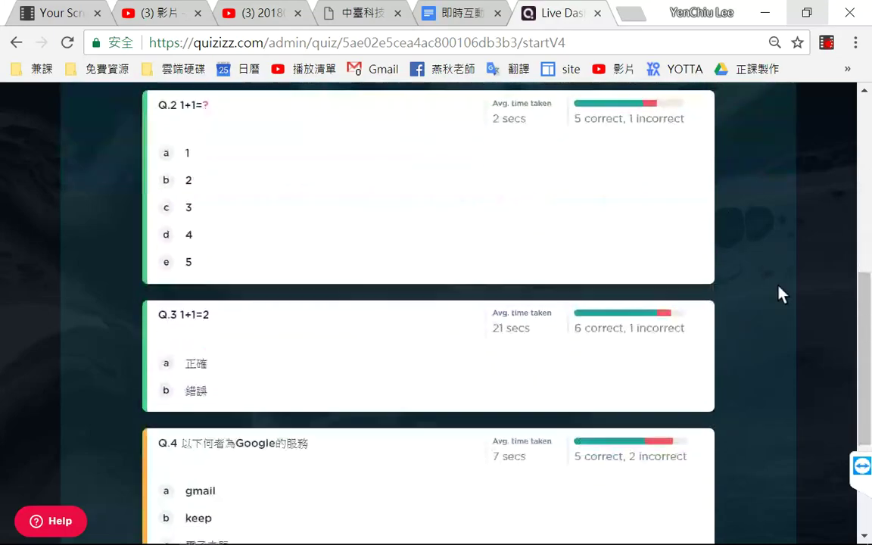
scroll(787, 237, "up", 8)
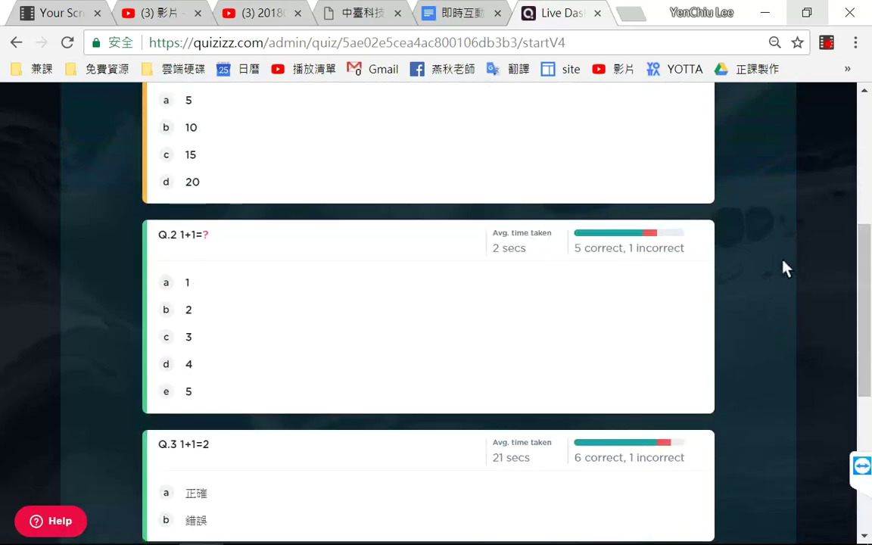
scroll(783, 311, "down", 1)
scroll(780, 308, "down", 1)
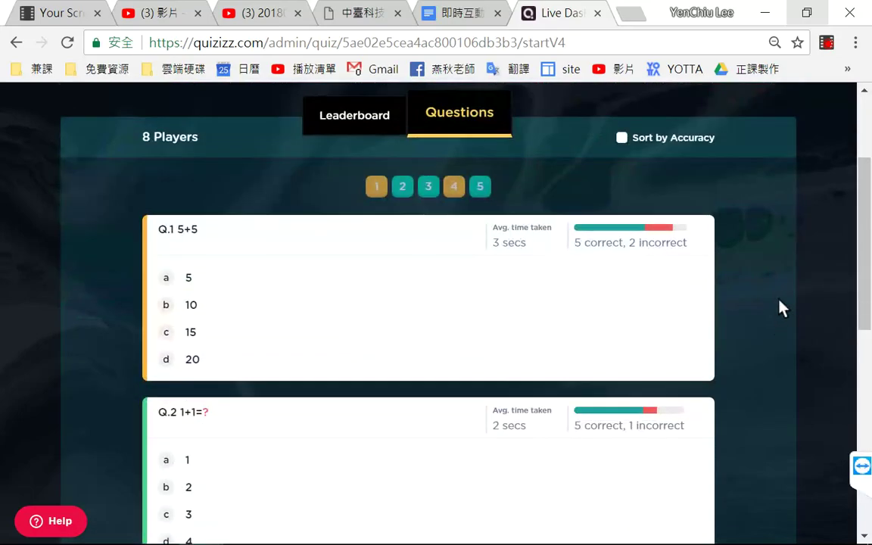
scroll(783, 306, "up", 2)
left_click(371, 260)
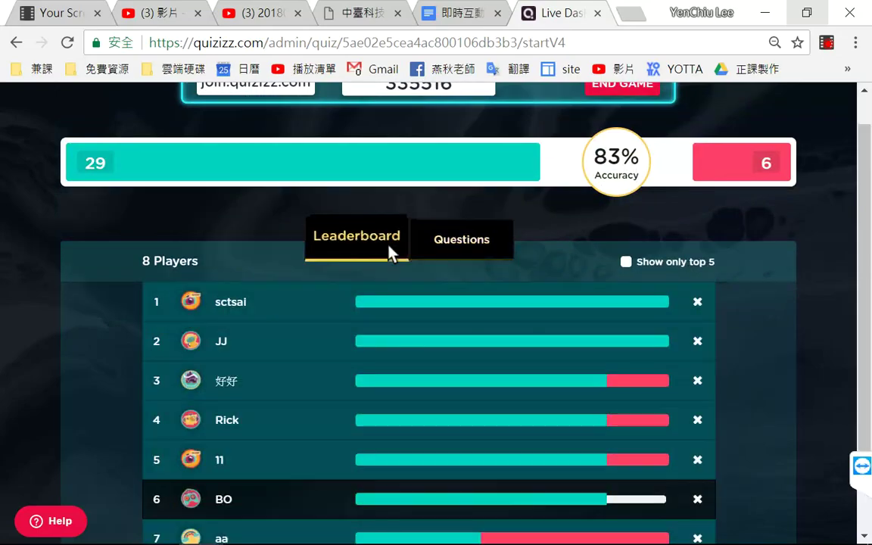
scroll(816, 299, "up", 1)
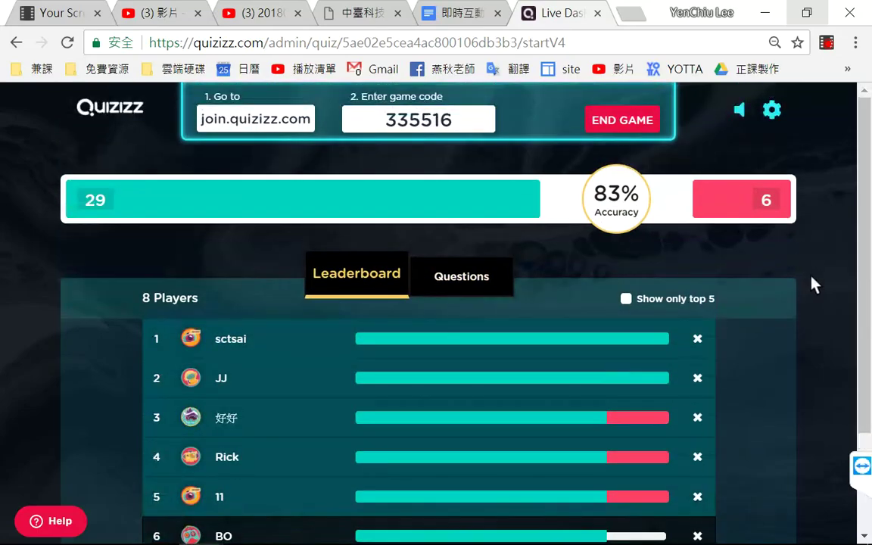
scroll(813, 283, "down", 2)
scroll(811, 253, "up", 2)
Step: Back out of the End Game prompt and glance at the dashboard theme choices
left_click(625, 128)
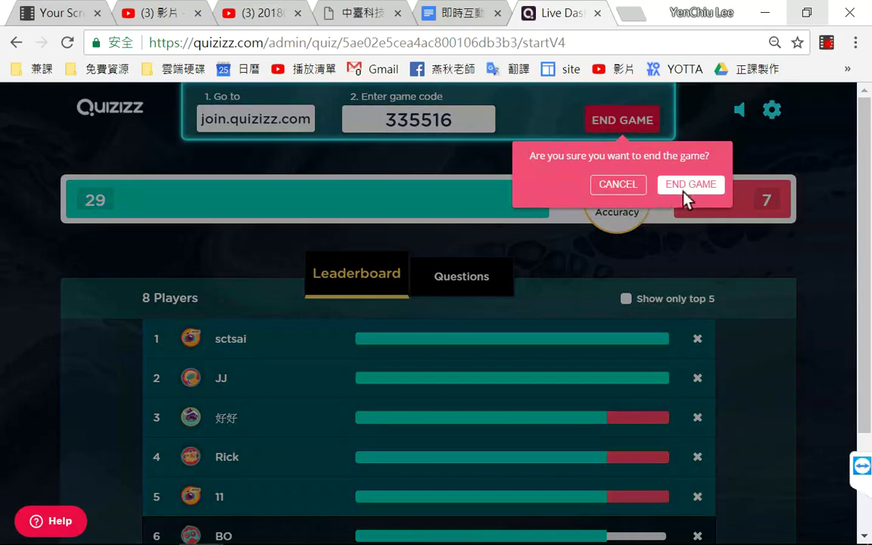
left_click(810, 163)
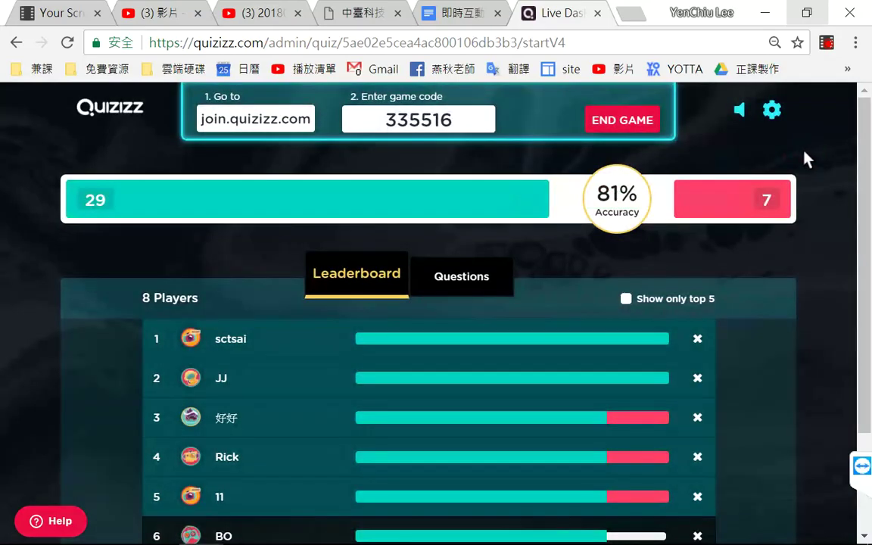
left_click(772, 112)
left_click(807, 135)
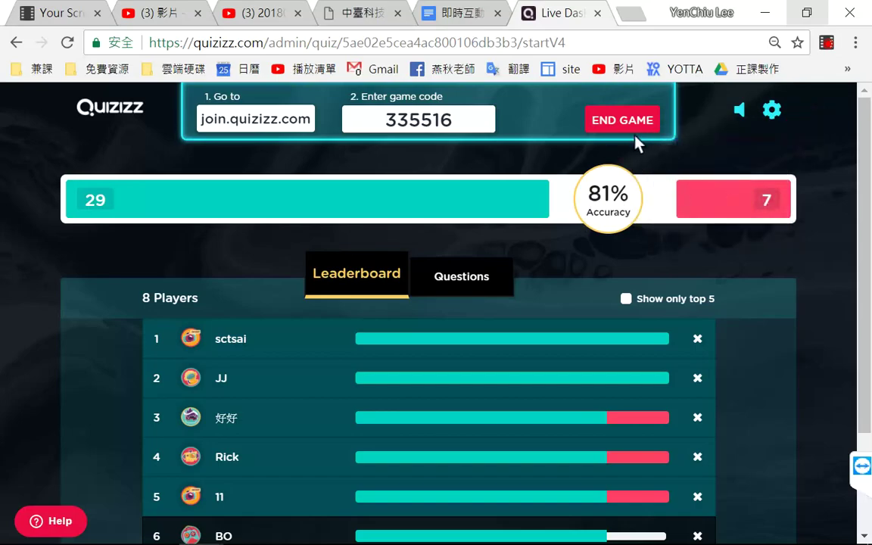
Step: End the live game and look over the highlights and score grid
left_click(636, 130)
left_click(691, 188)
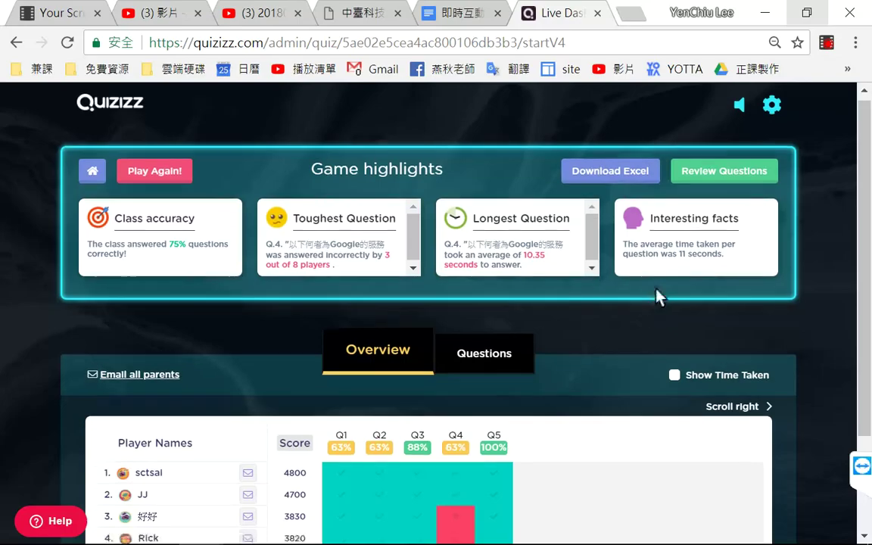
scroll(660, 296, "down", 2)
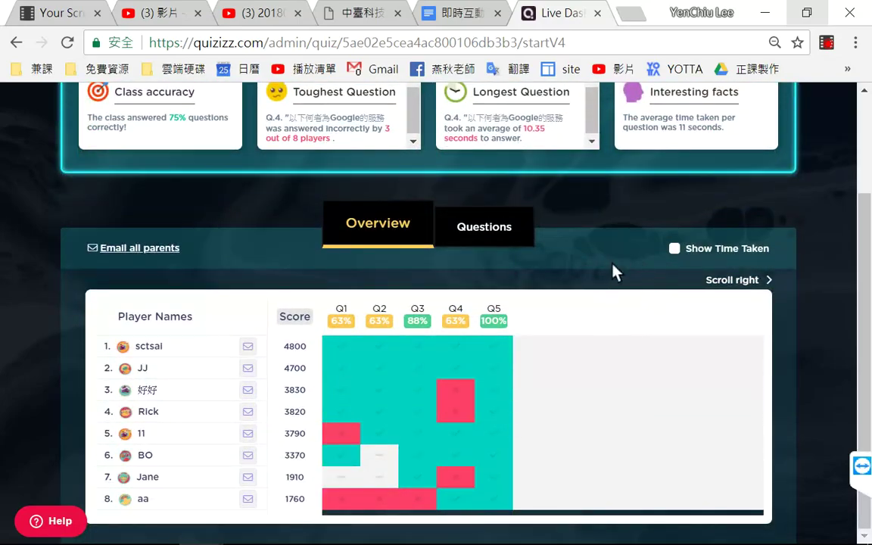
scroll(614, 273, "up", 2)
Step: Download the game results as an Excel file named quizizz.xlsx
left_click(626, 182)
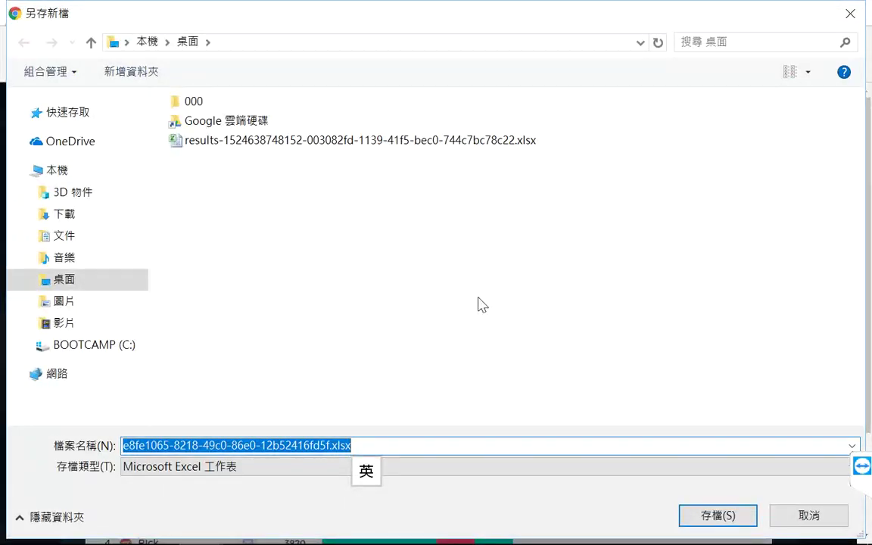
type("quizizz")
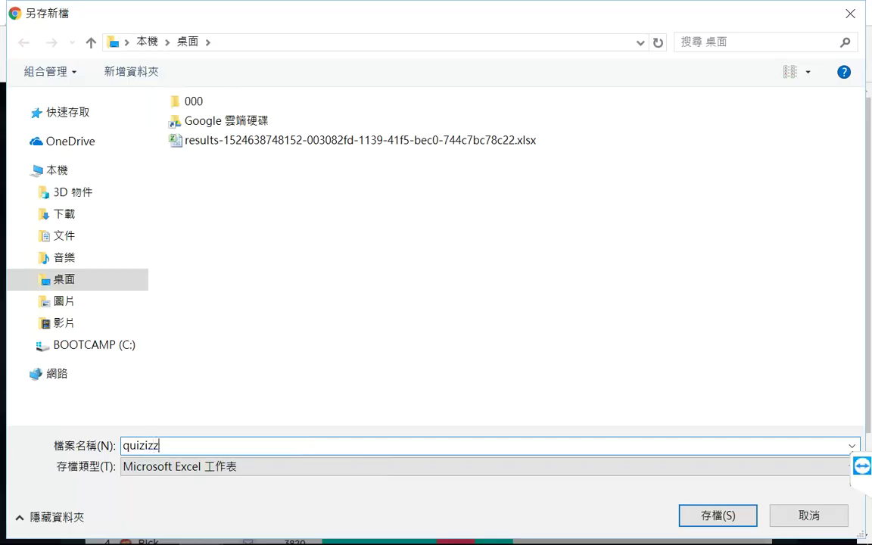
key("Return")
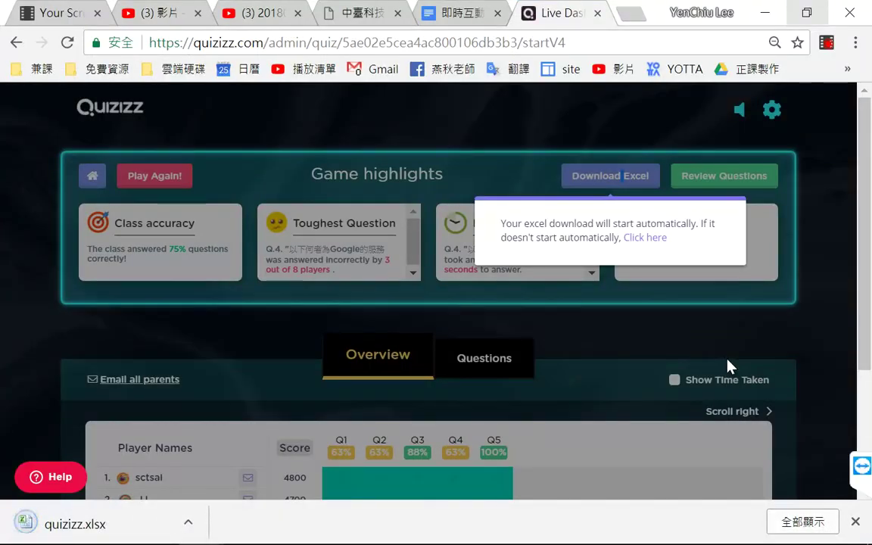
Step: Minimize Chrome, move the older results file aside, and open quizizz.xlsx from the desktop
left_click(765, 13)
left_click(34, 326)
left_click_drag(34, 327, 229, 116)
left_click(57, 405)
double_click(49, 392)
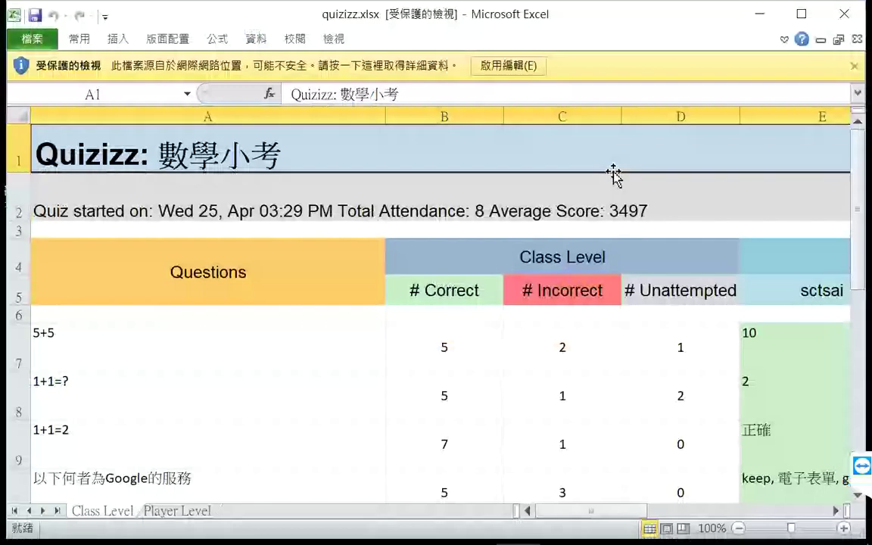
Step: Enable editing and zoom the Class Level sheet out to 40%
left_click(521, 72)
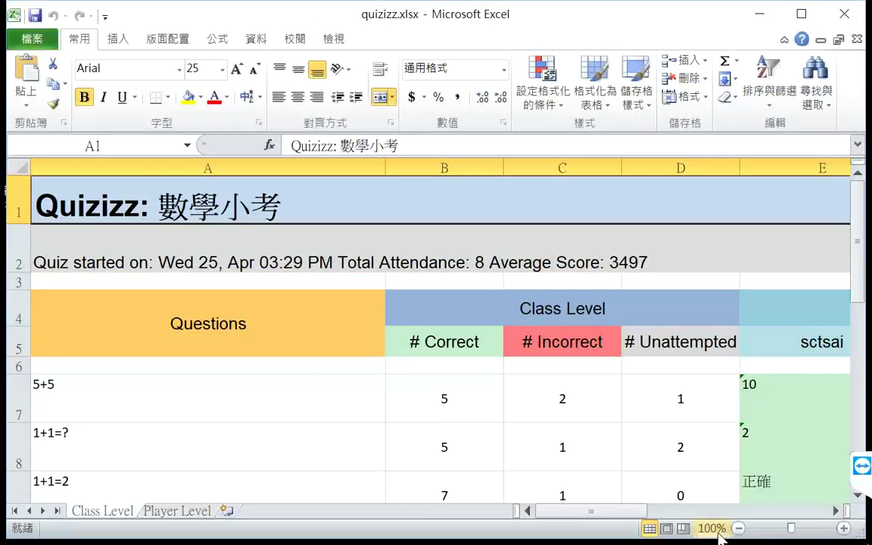
left_click(736, 528)
left_click(736, 528)
left_click(736, 528)
left_click(736, 528)
left_click(736, 529)
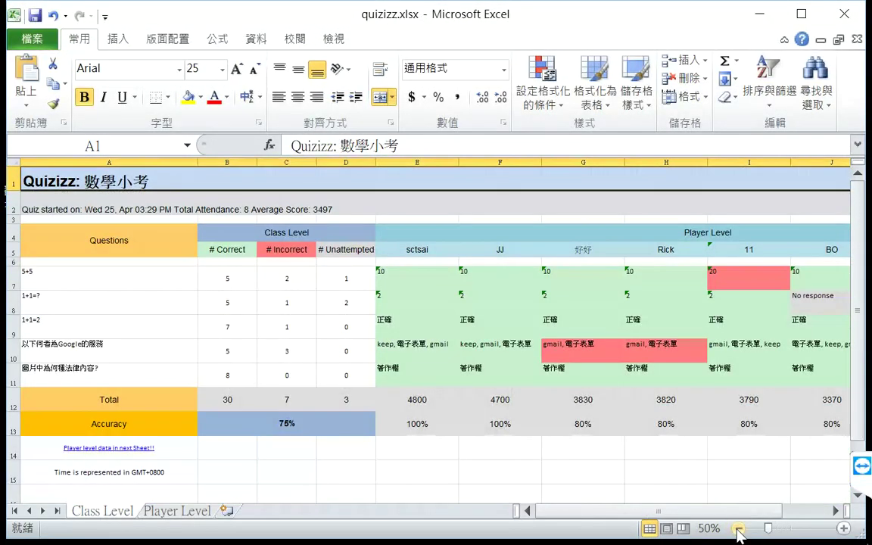
left_click(736, 529)
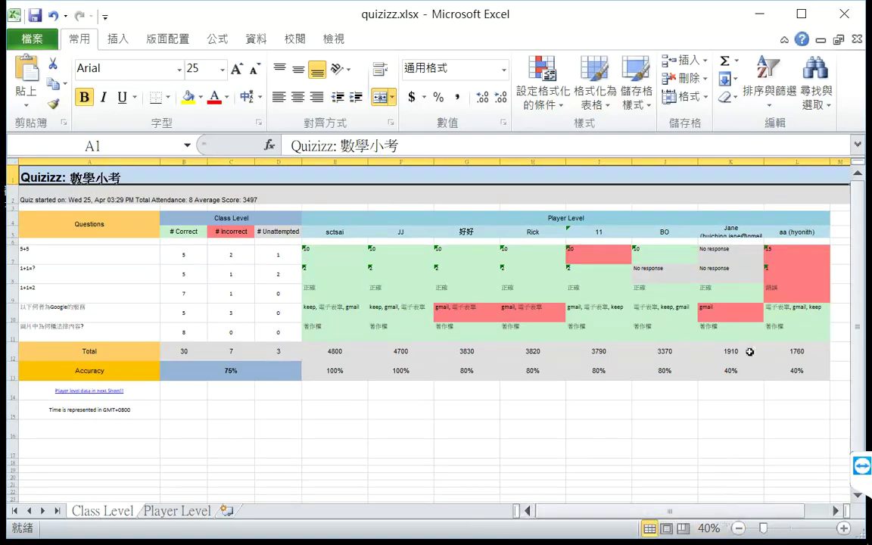
Step: Select the player totals in E12:L12 to confirm they sum to 27980
left_click_drag(332, 353, 786, 352)
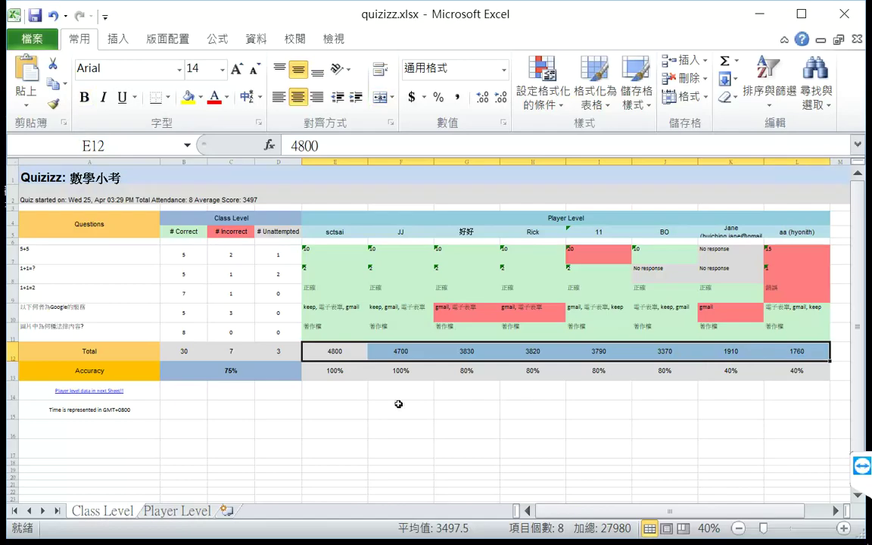
left_click_drag(333, 350, 398, 372)
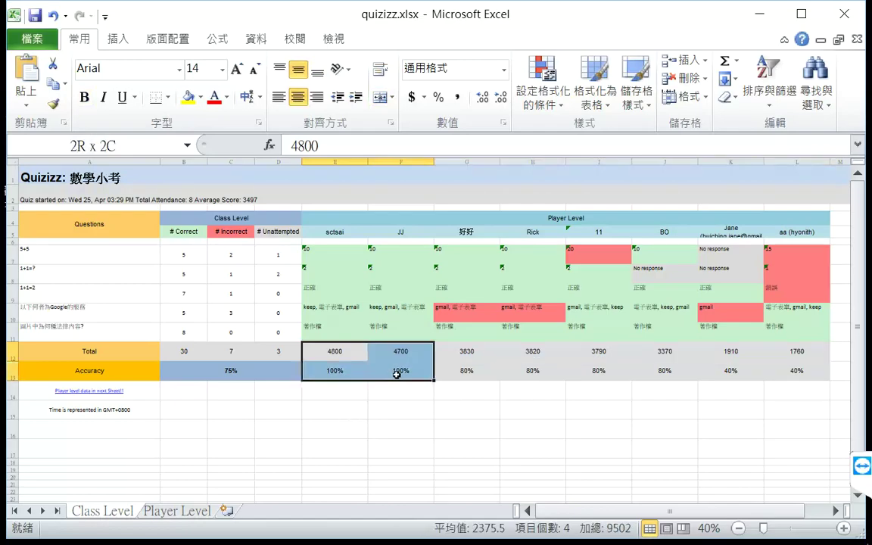
left_click(339, 352)
left_click(384, 354)
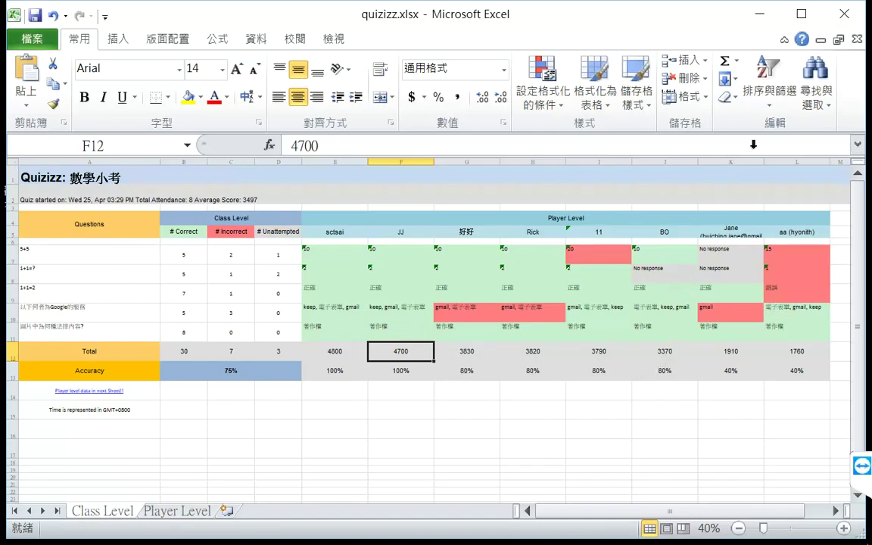
Step: Close Excel, return to the Quizizz dashboard, and dismiss the download notice
left_click(849, 18)
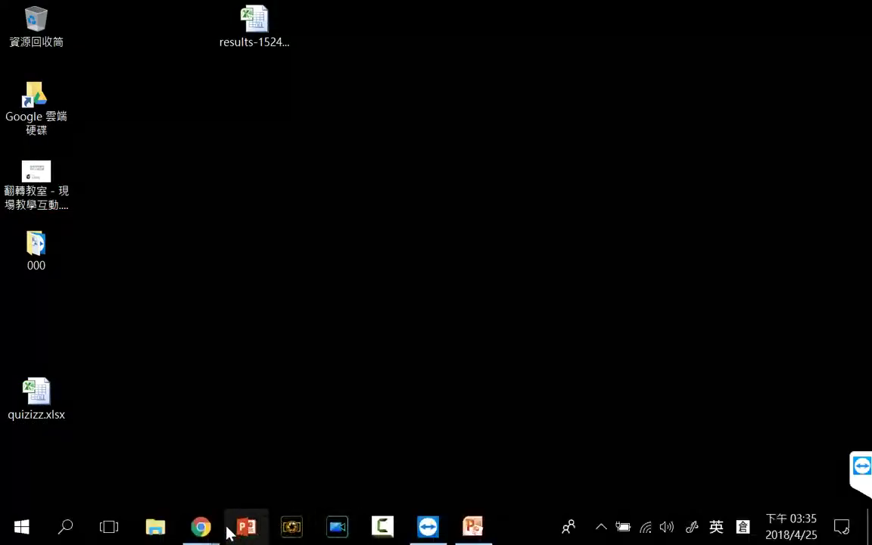
left_click(142, 461)
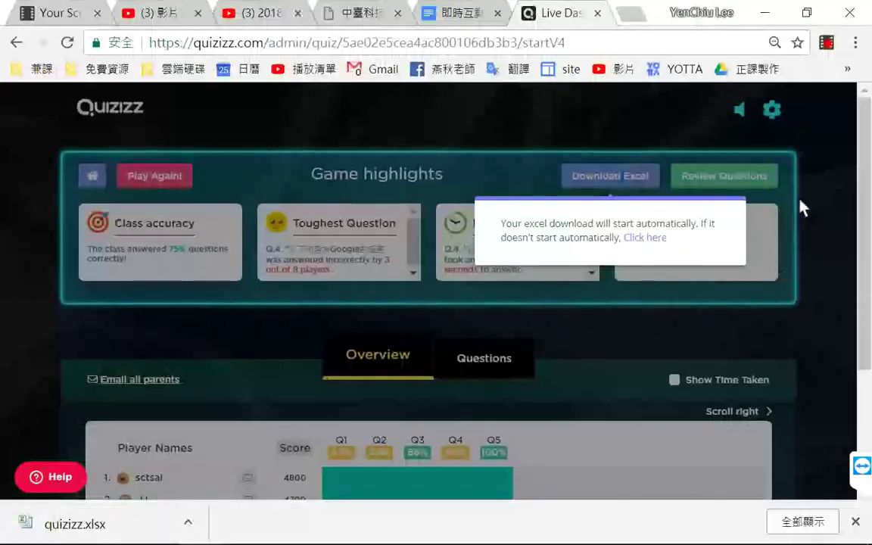
left_click(807, 203)
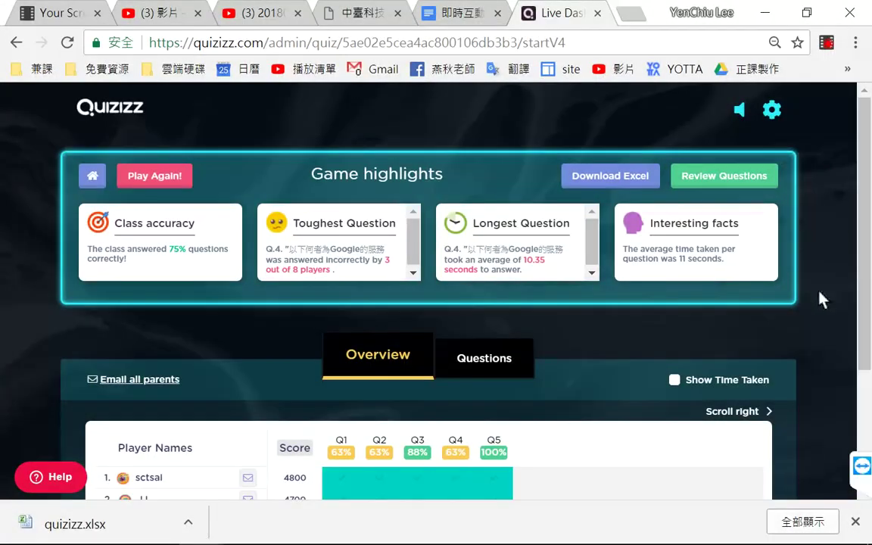
scroll(821, 299, "down", 2)
scroll(811, 265, "up", 2)
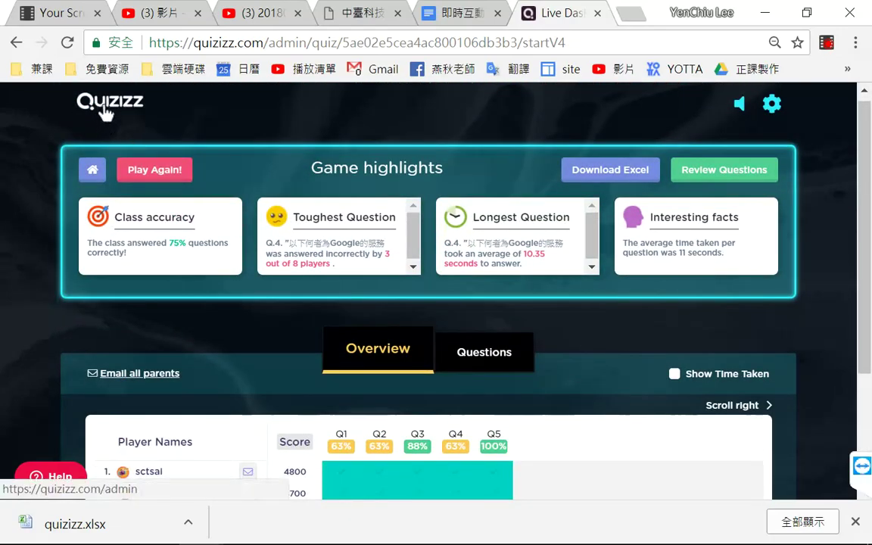
Step: Go to the Quizizz home page and open My quizzes
left_click(96, 173)
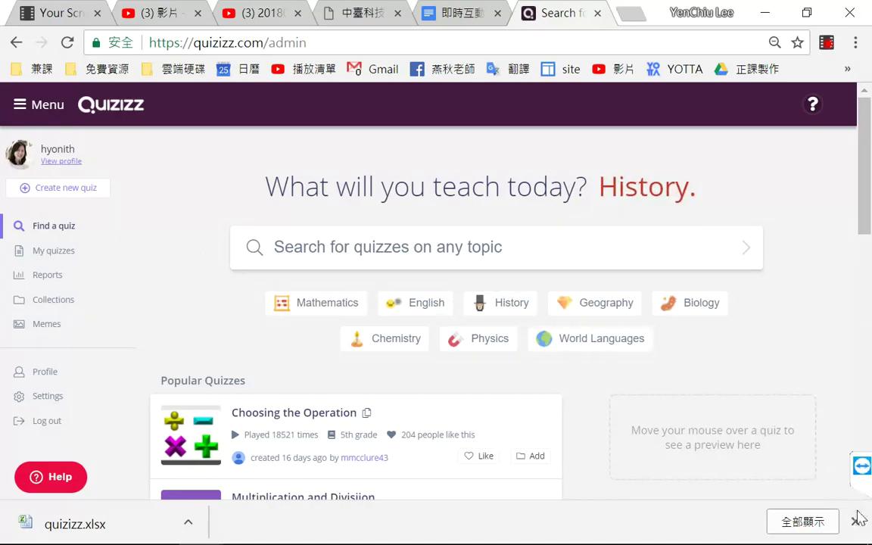
left_click(65, 252)
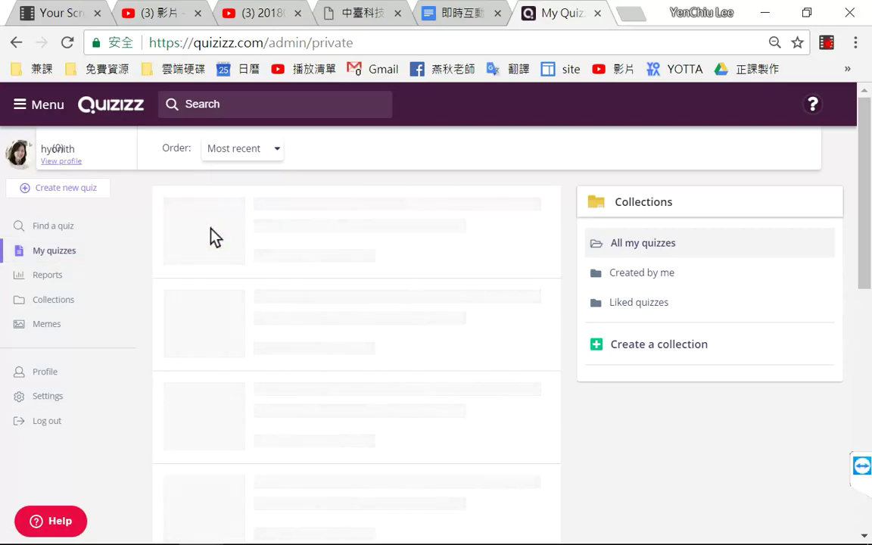
left_click(69, 252)
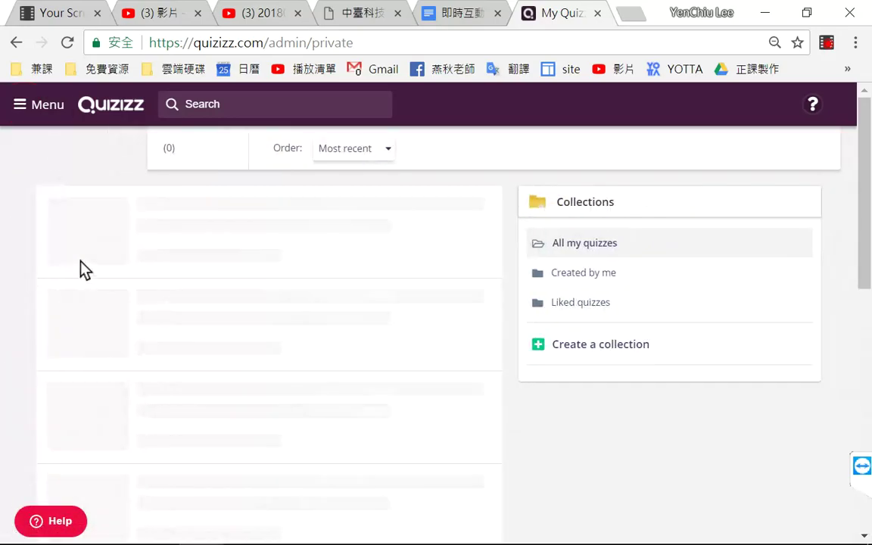
left_click(21, 107)
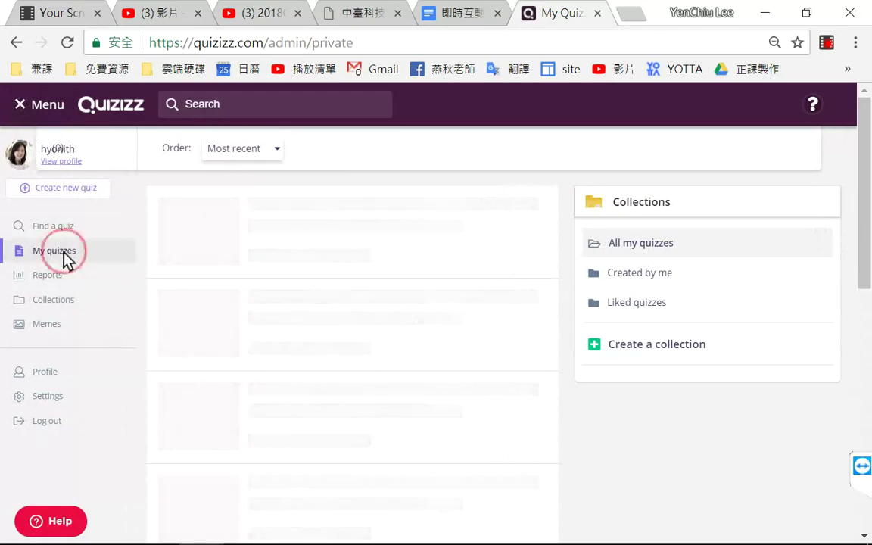